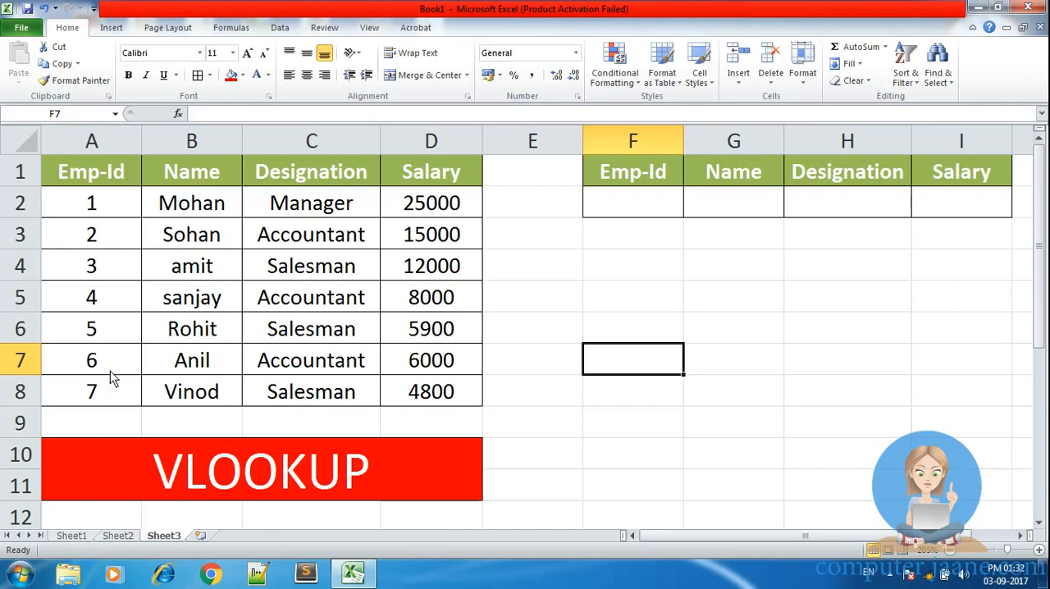
Step: Examine the employee table in A1:D8, including its header row and the Emp-Id column
{"action": "left_click", "coordinate": [101, 339]}
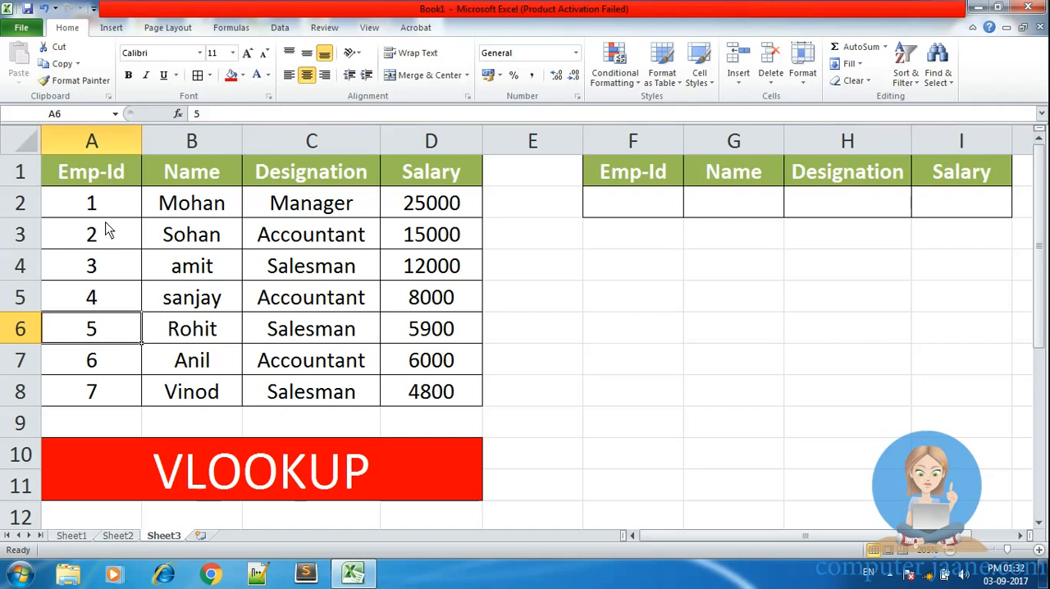
{"action": "left_click_drag", "start_coordinate": [102, 205], "coordinate": [113, 408]}
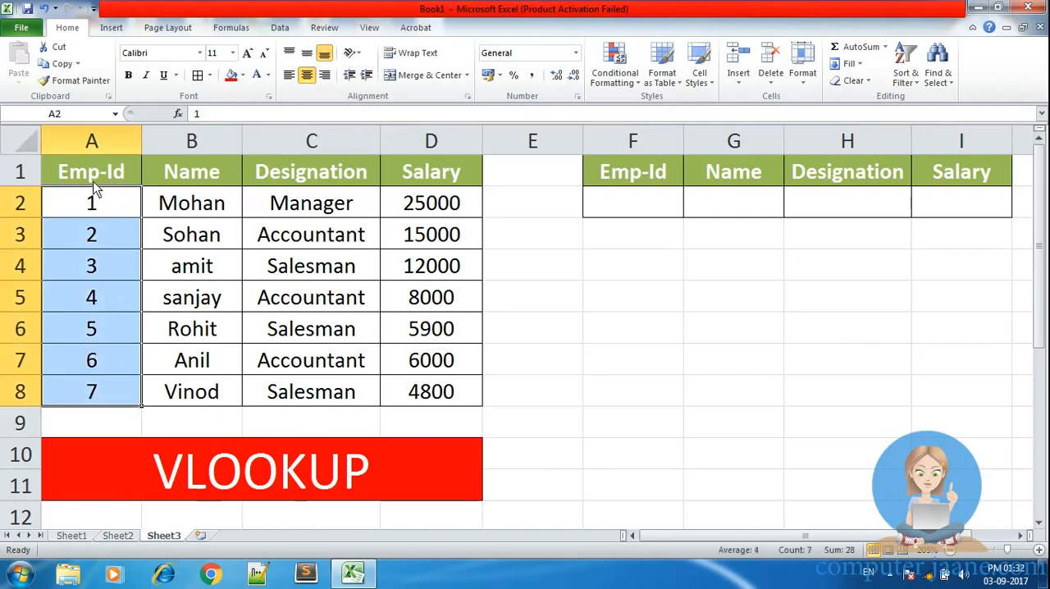
{"action": "left_click_drag", "start_coordinate": [95, 197], "coordinate": [102, 391]}
{"action": "left_click_drag", "start_coordinate": [91, 215], "coordinate": [107, 419]}
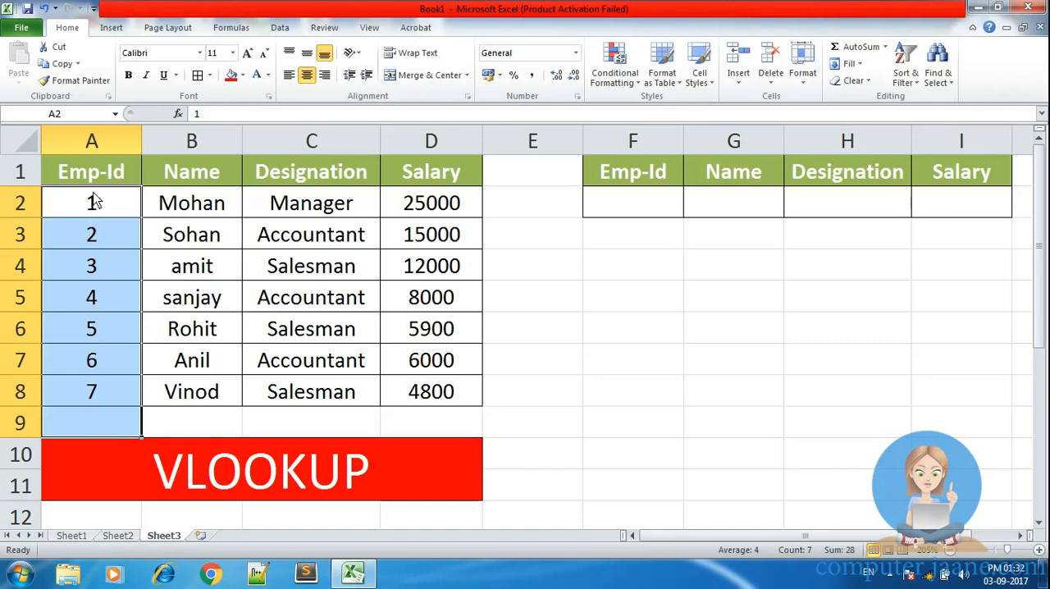
{"action": "left_click_drag", "start_coordinate": [91, 172], "coordinate": [440, 173]}
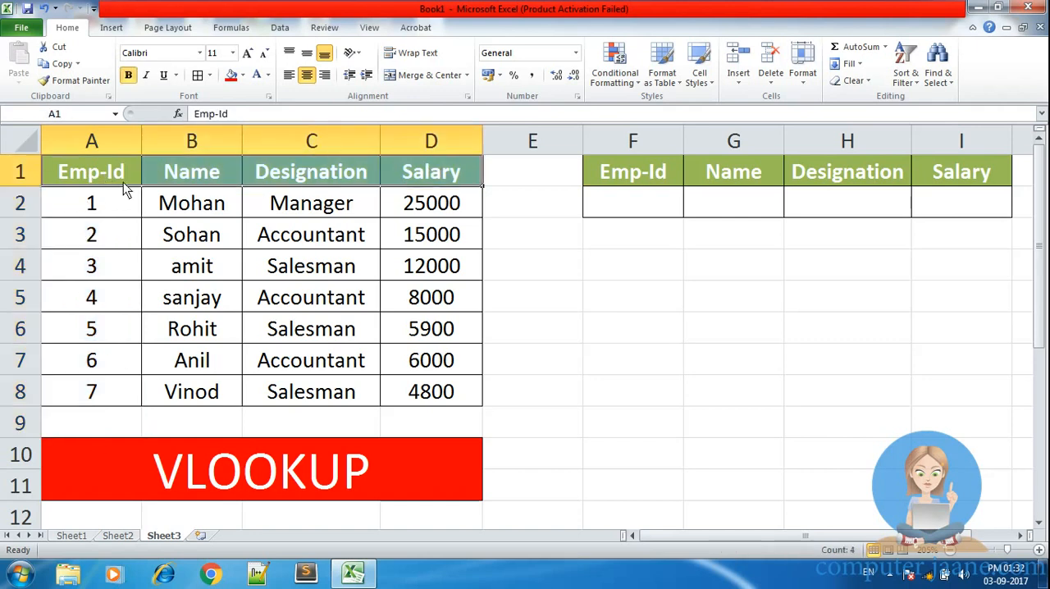
{"action": "left_click_drag", "start_coordinate": [91, 203], "coordinate": [94, 394]}
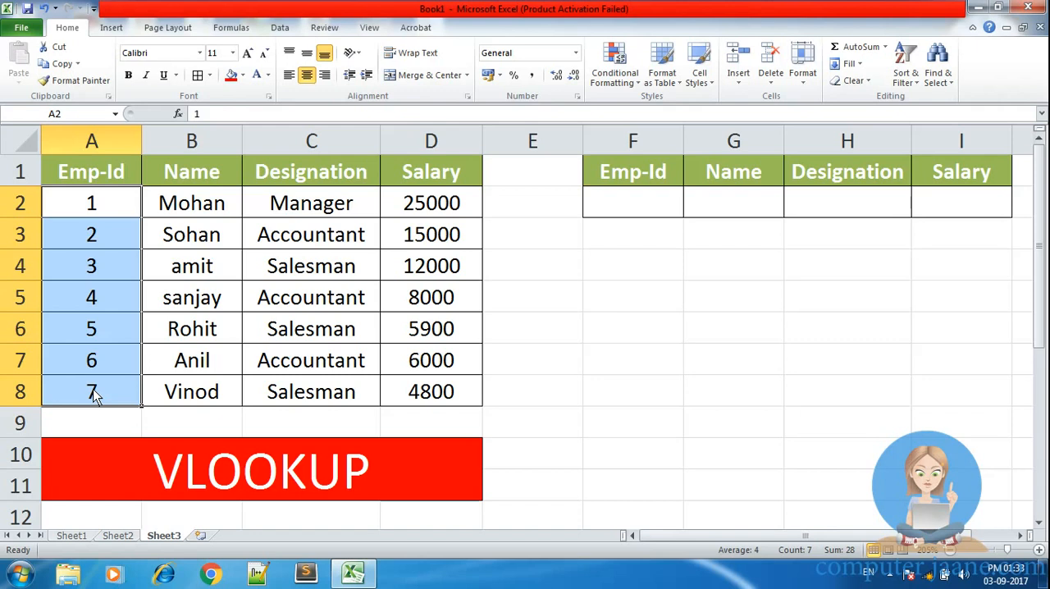
{"action": "left_click", "coordinate": [168, 484]}
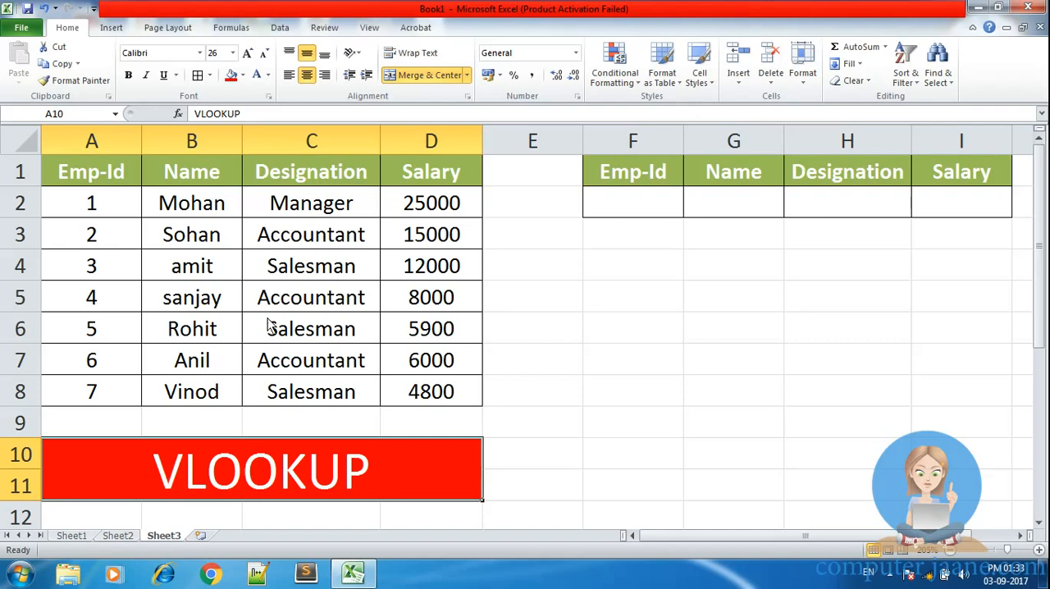
{"action": "left_click_drag", "start_coordinate": [82, 172], "coordinate": [417, 400]}
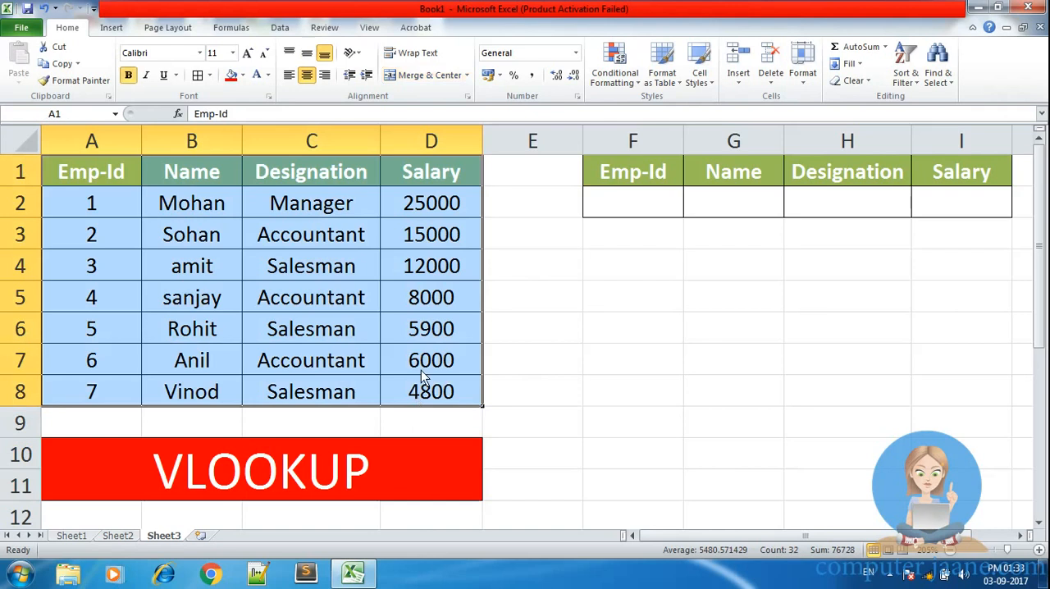
Step: Examine the lookup table in F1:I2 and its empty Emp-Id, Name, Designation and Salary cells
{"action": "left_click", "coordinate": [631, 340]}
{"action": "left_click_drag", "start_coordinate": [628, 170], "coordinate": [820, 203]}
{"action": "left_click_drag", "start_coordinate": [785, 534], "coordinate": [655, 537]}
{"action": "left_click", "coordinate": [662, 391]}
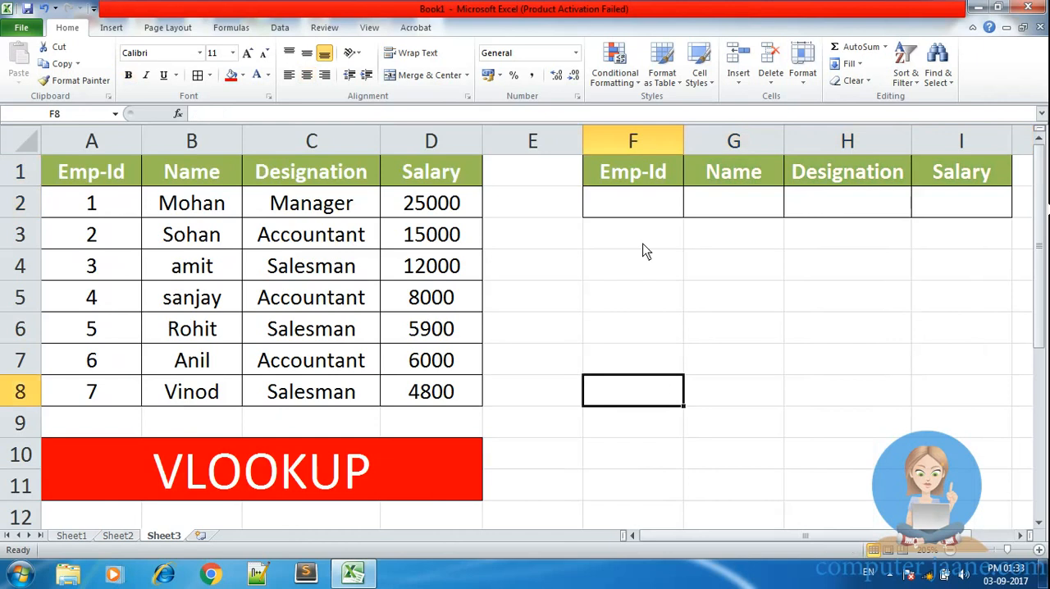
{"action": "left_click", "coordinate": [634, 206]}
{"action": "left_click", "coordinate": [738, 205]}
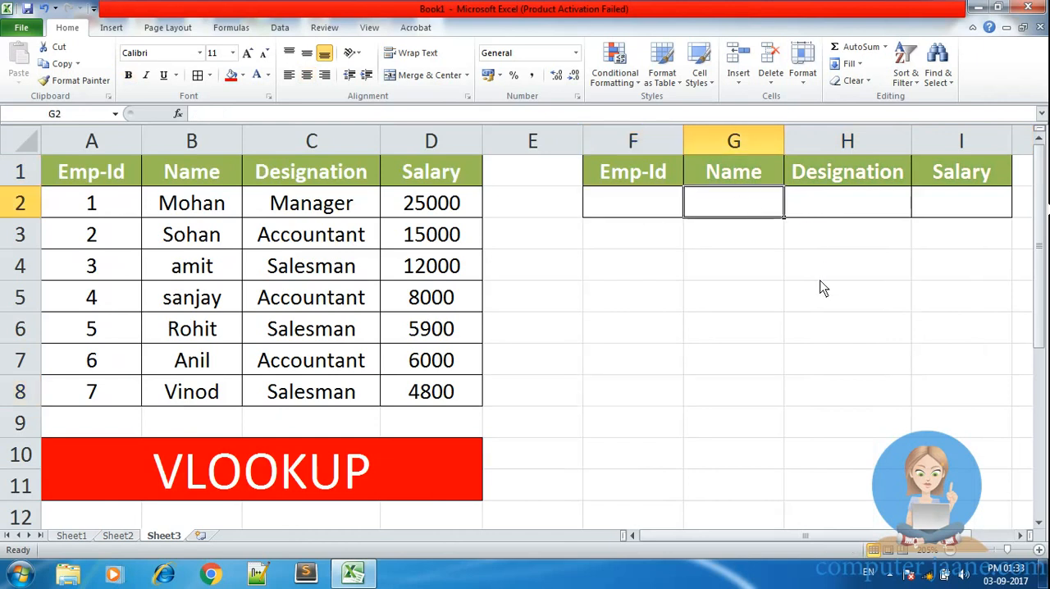
{"action": "left_click", "coordinate": [824, 202]}
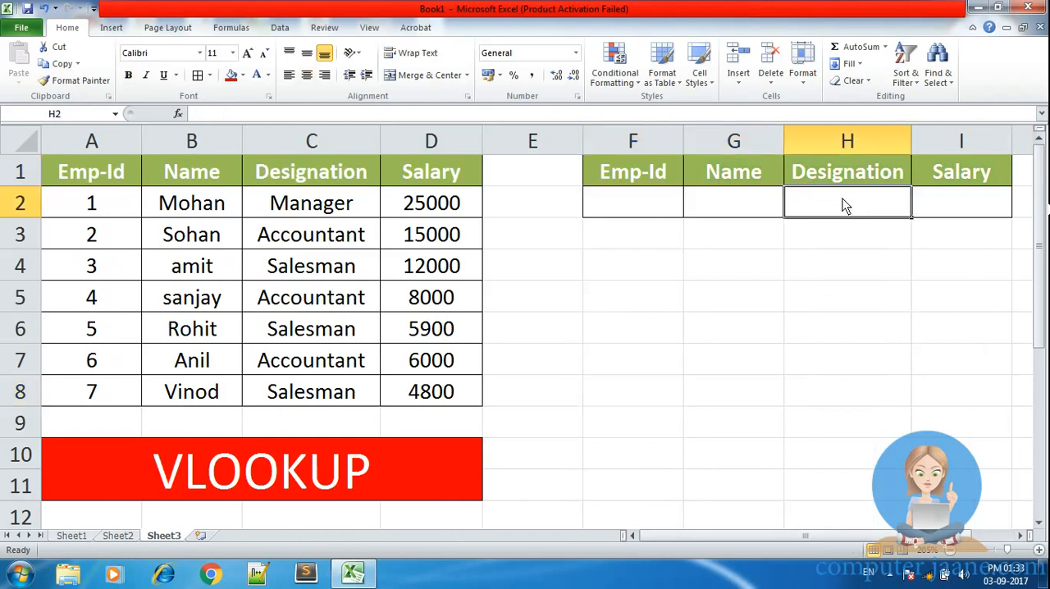
{"action": "left_click", "coordinate": [969, 208]}
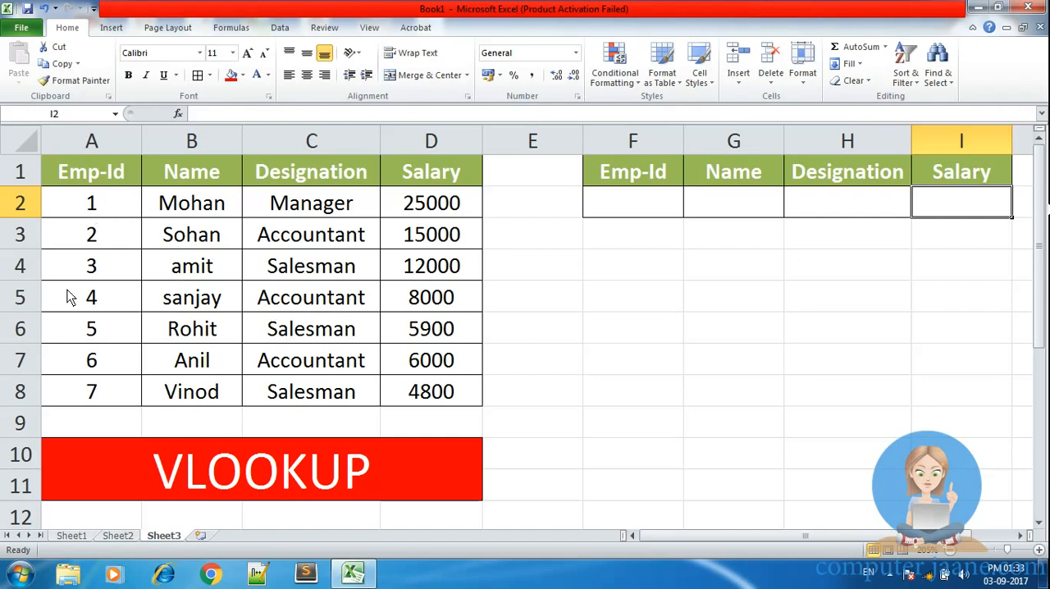
Step: Review the Emp-Id values in column A as the lookup key, alongside the Name column
{"action": "left_click_drag", "start_coordinate": [82, 205], "coordinate": [98, 393]}
{"action": "left_click_drag", "start_coordinate": [200, 203], "coordinate": [216, 391]}
{"action": "left_click_drag", "start_coordinate": [100, 210], "coordinate": [94, 389]}
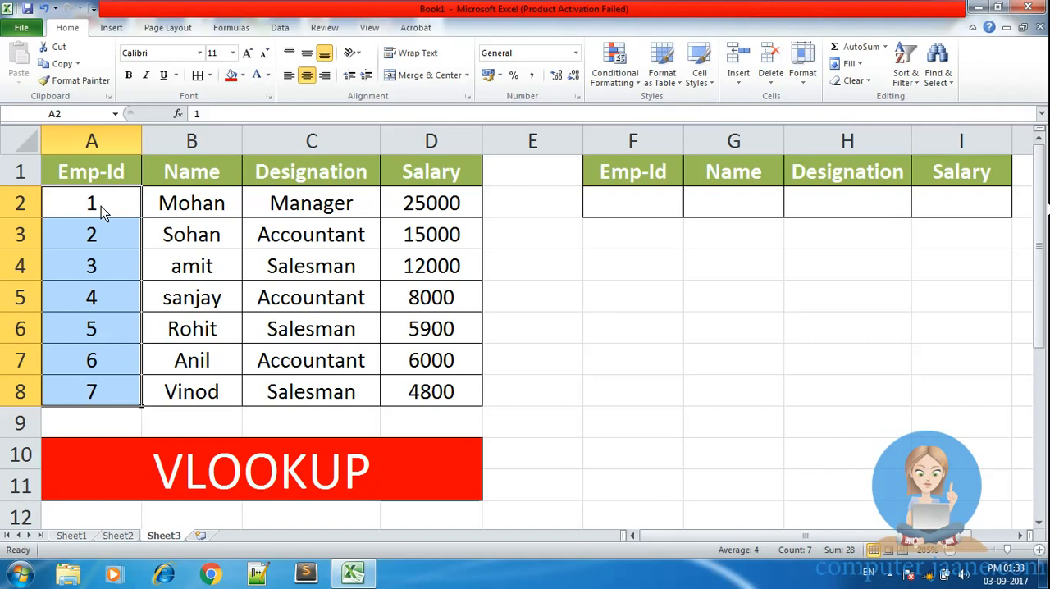
{"action": "left_click_drag", "start_coordinate": [103, 210], "coordinate": [112, 394]}
{"action": "left_click", "coordinate": [60, 271]}
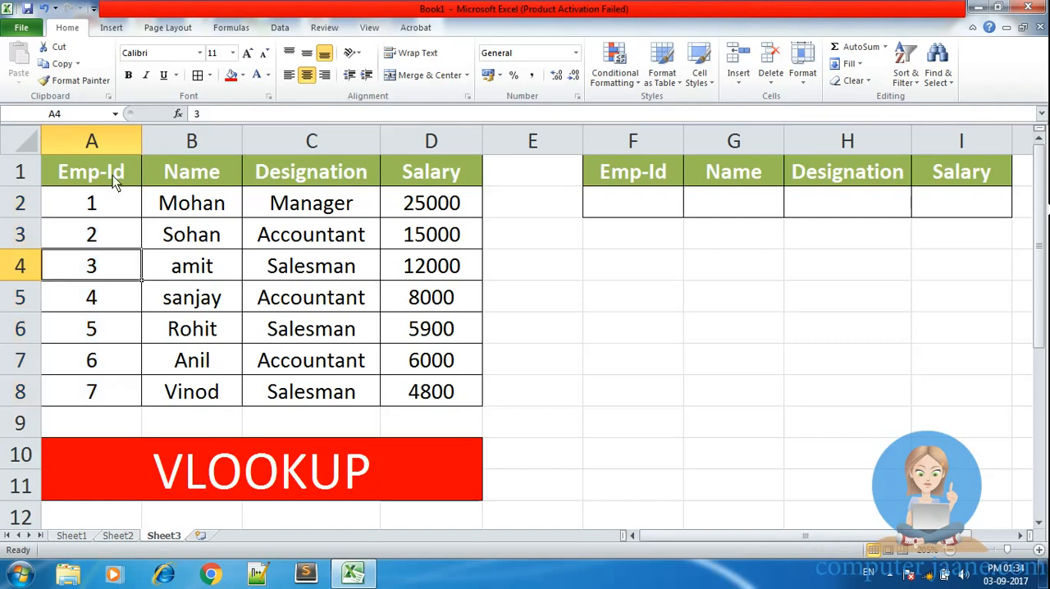
{"action": "left_click", "coordinate": [98, 140]}
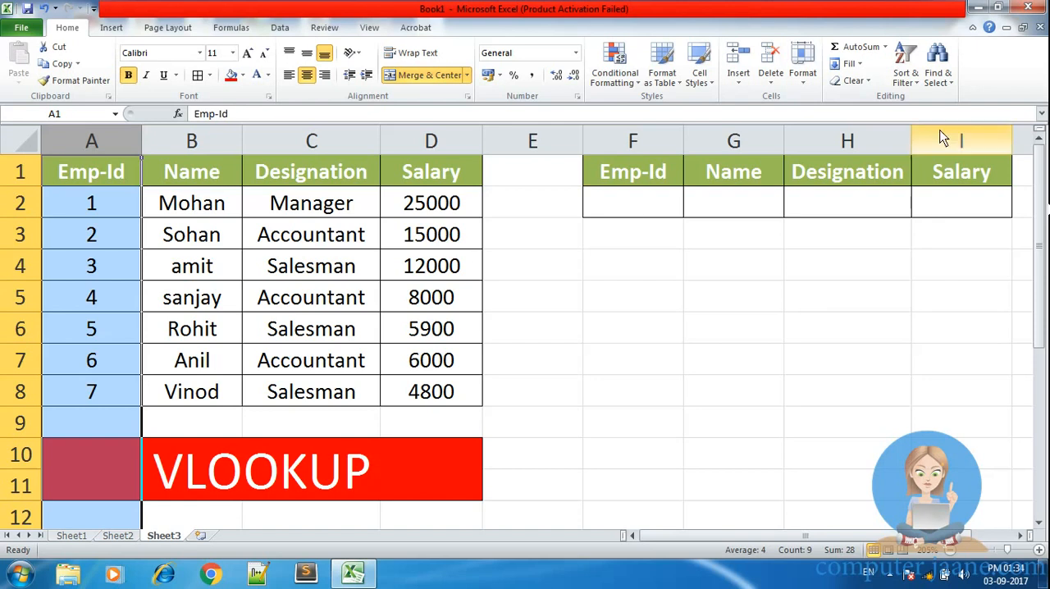
{"action": "left_click", "coordinate": [789, 336]}
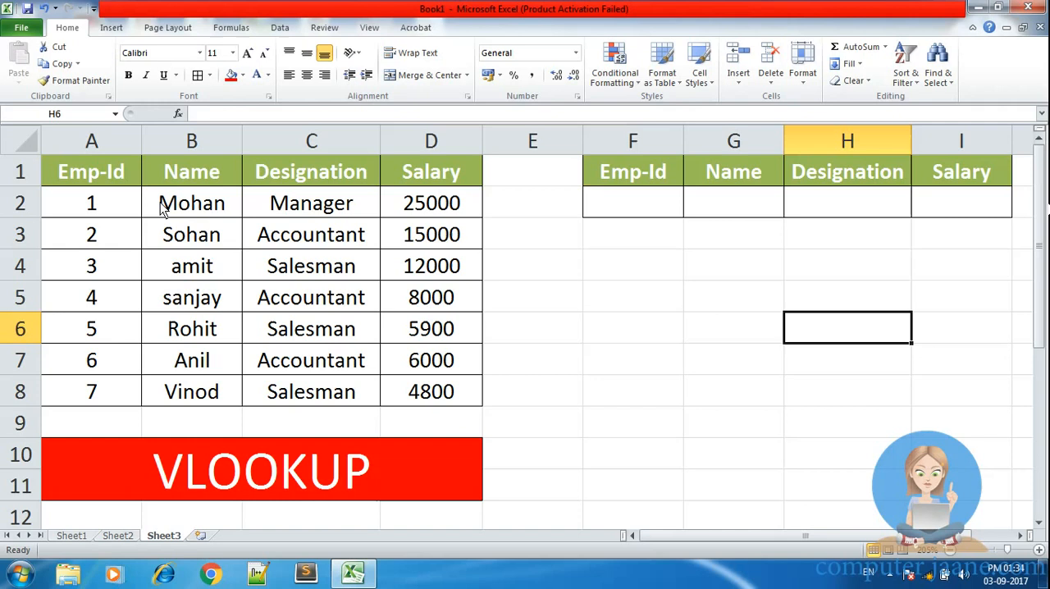
Step: Start a VLOOKUP formula in the lookup table's Name cell G2 with F2 as the lookup value
{"action": "left_click", "coordinate": [607, 209]}
{"action": "left_click", "coordinate": [728, 208]}
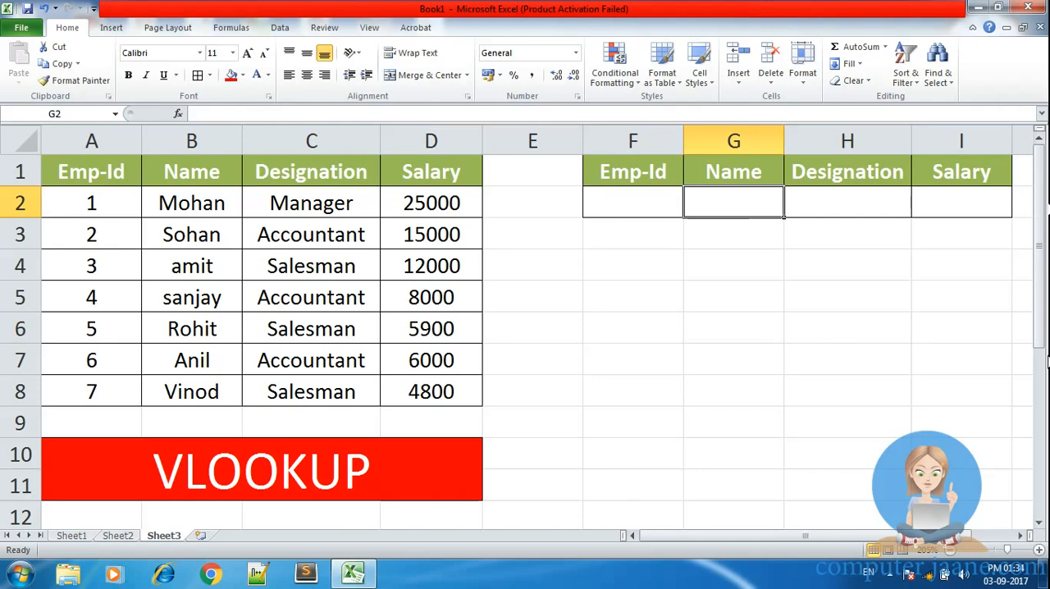
{"action": "type", "text": "=v"}
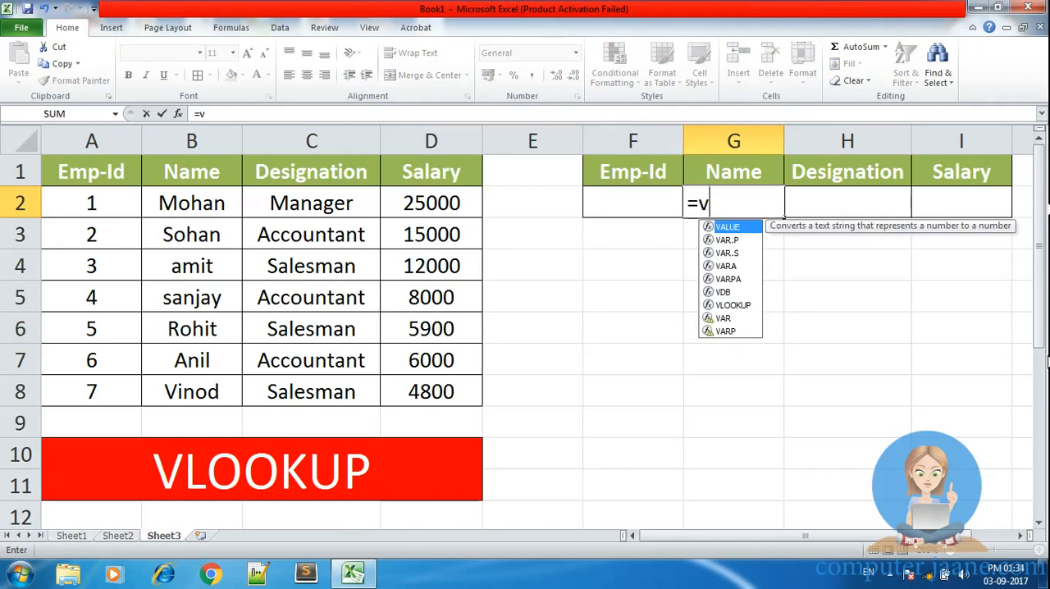
{"action": "type", "text": "loo"}
{"action": "key", "text": "Tab"}
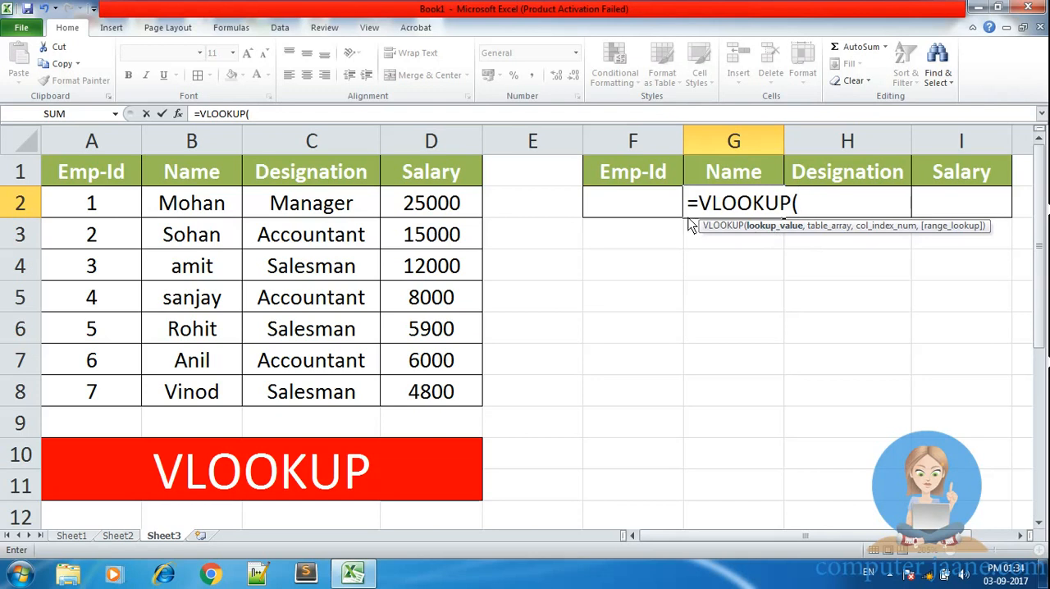
{"action": "left_click", "coordinate": [631, 207]}
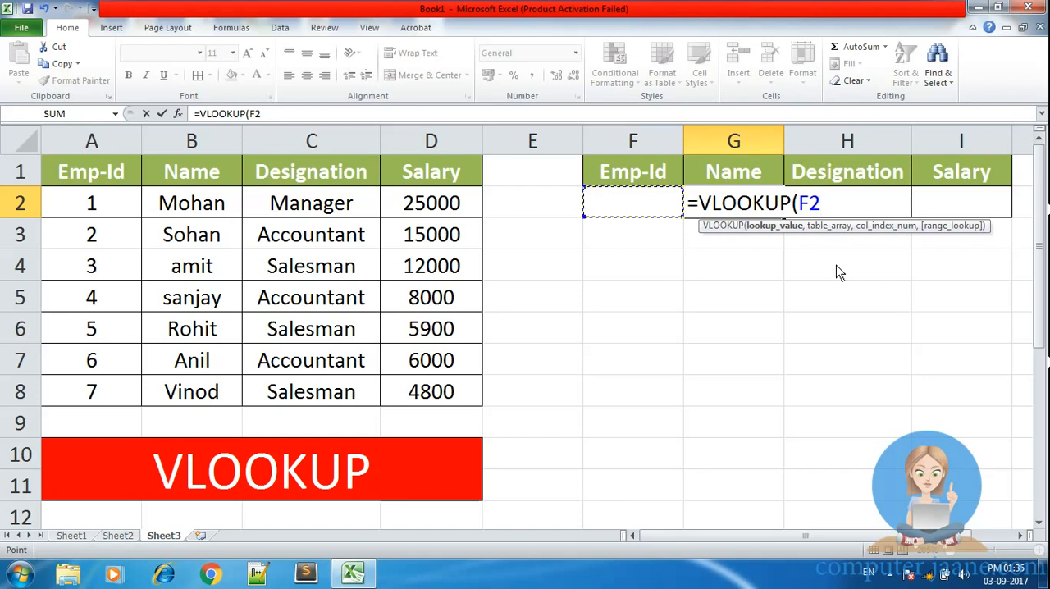
{"action": "type", "text": ","}
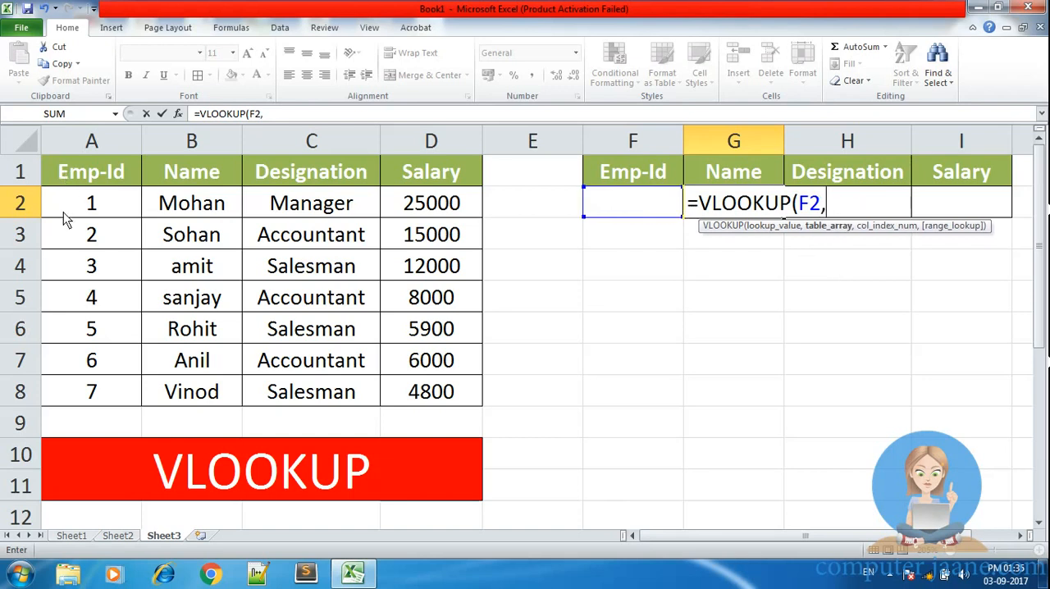
Step: Complete the VLOOKUP in G2 with table array A2:D8, column index 2 and exact match FALSE
{"action": "left_click_drag", "start_coordinate": [67, 206], "coordinate": [467, 398]}
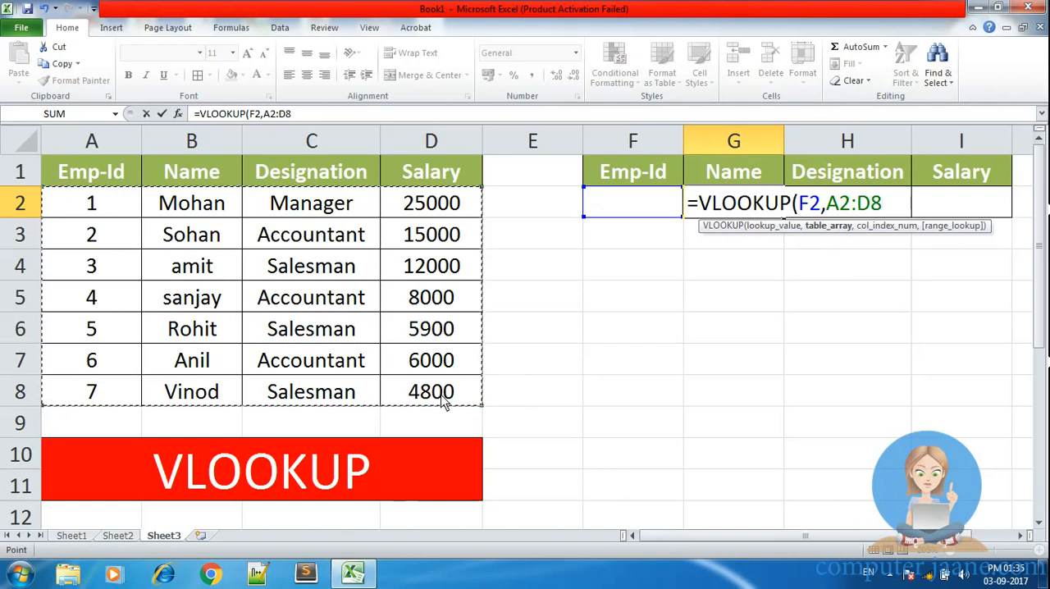
{"action": "type", "text": ","}
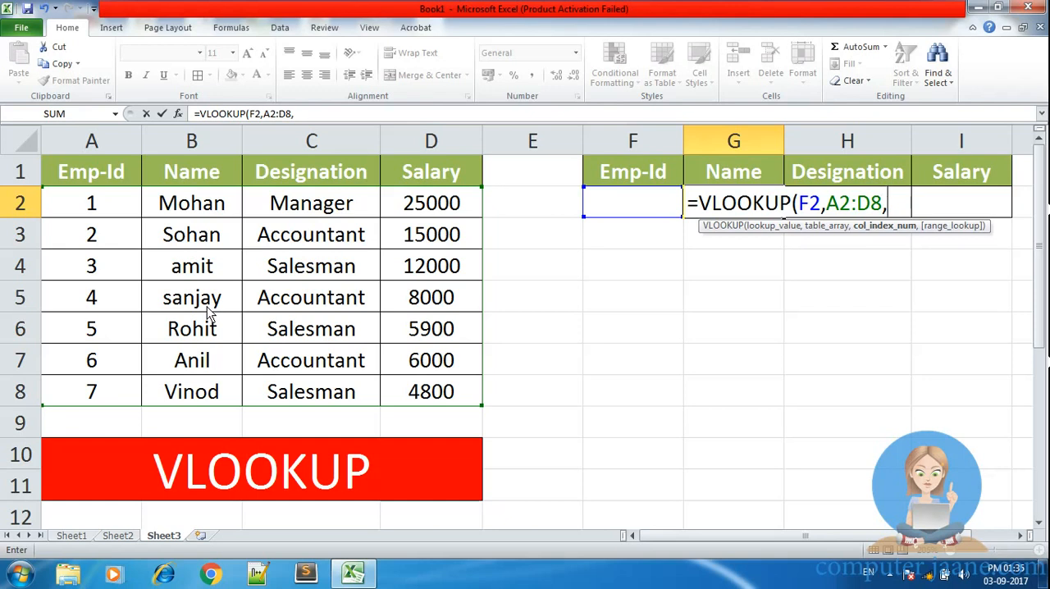
{"action": "type", "text": "2,"}
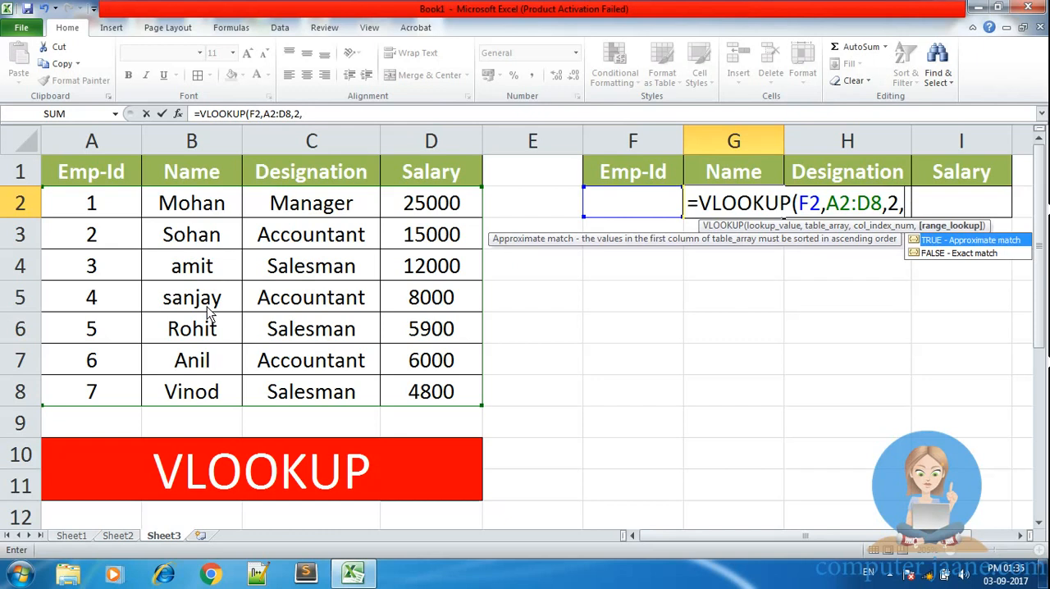
{"action": "key", "text": "Down"}
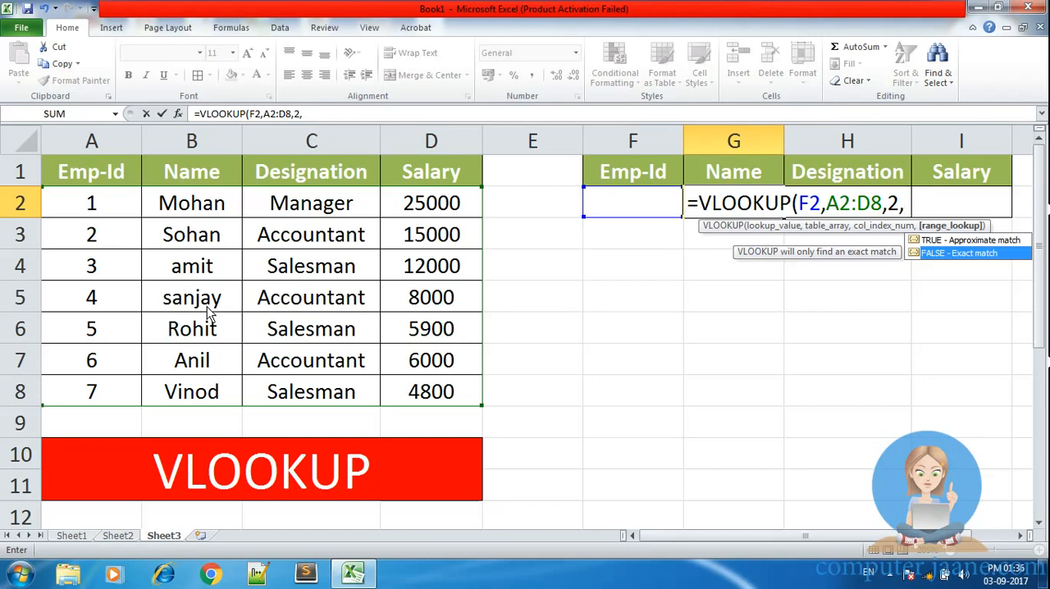
{"action": "key", "text": "Tab"}
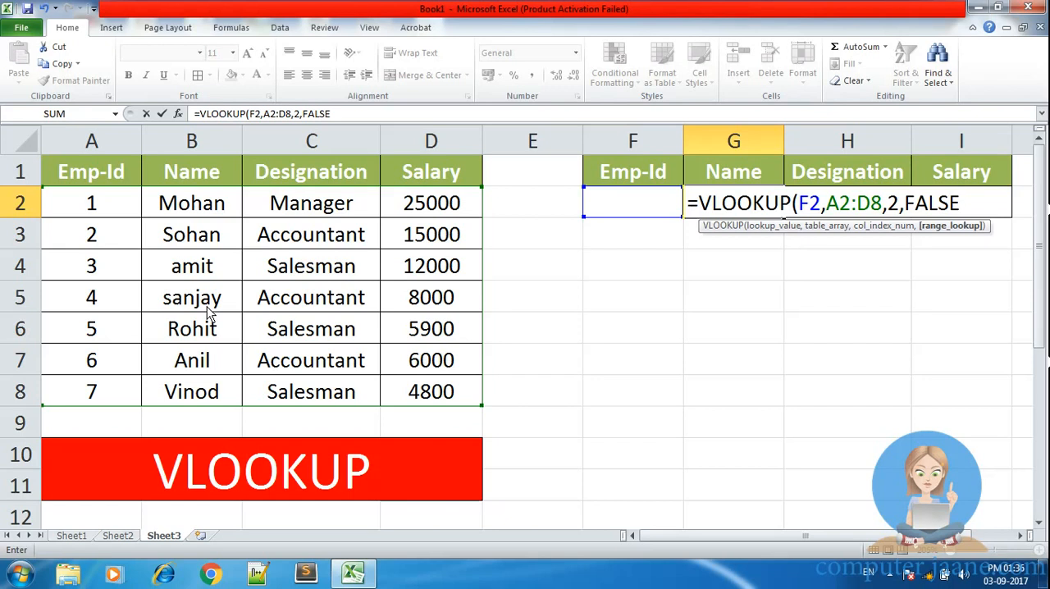
{"action": "type", "text": ")"}
{"action": "key", "text": "Return"}
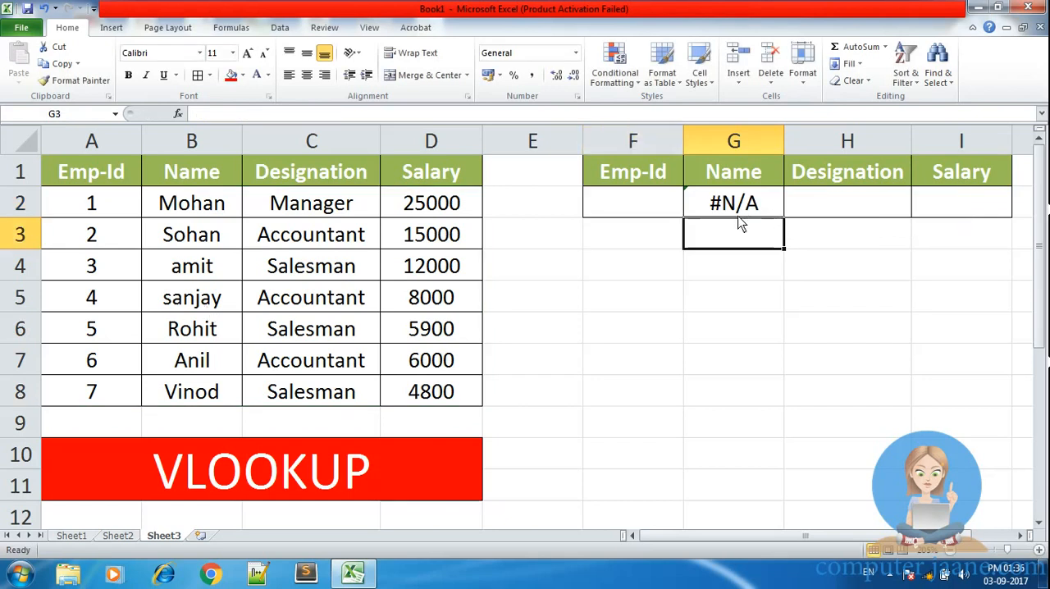
Step: Test the name lookup with Emp-Id 1 and 5 in F2, comparing the result with the employee table
{"action": "left_click", "coordinate": [638, 205]}
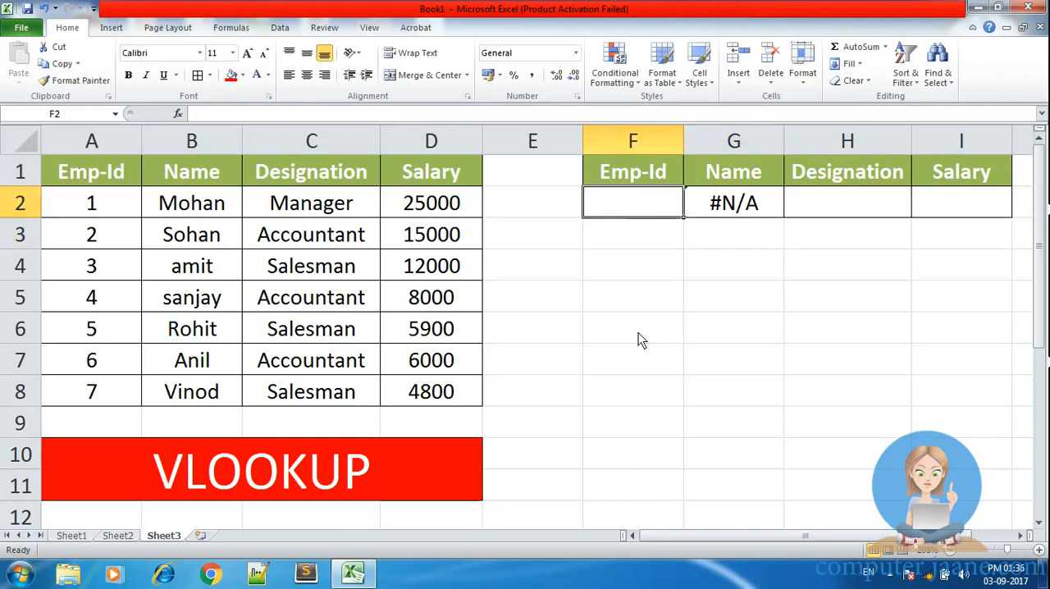
{"action": "type", "text": "1"}
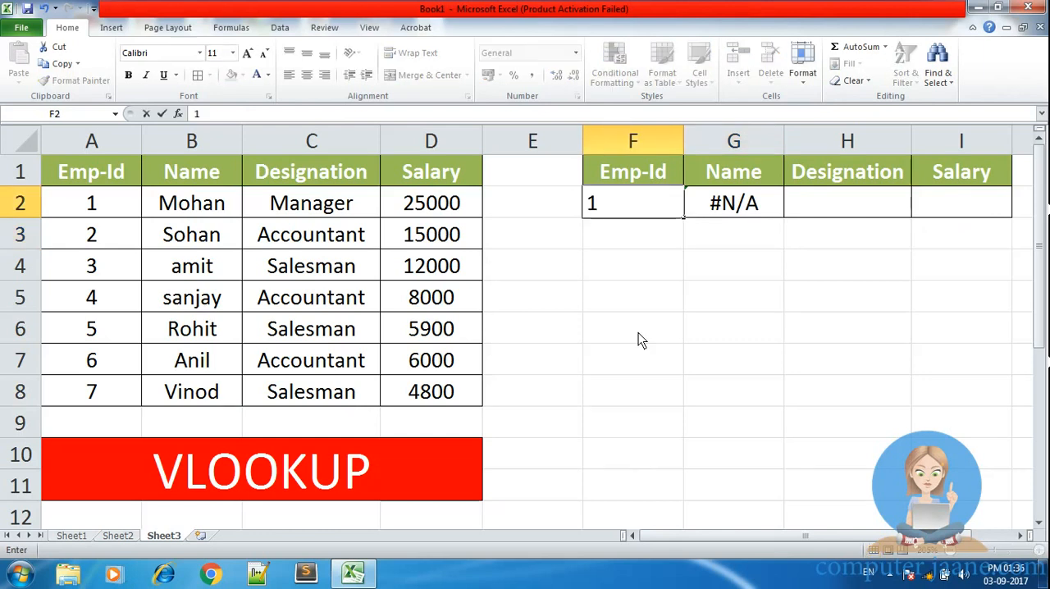
{"action": "key", "text": "Return"}
{"action": "key", "text": "Up"}
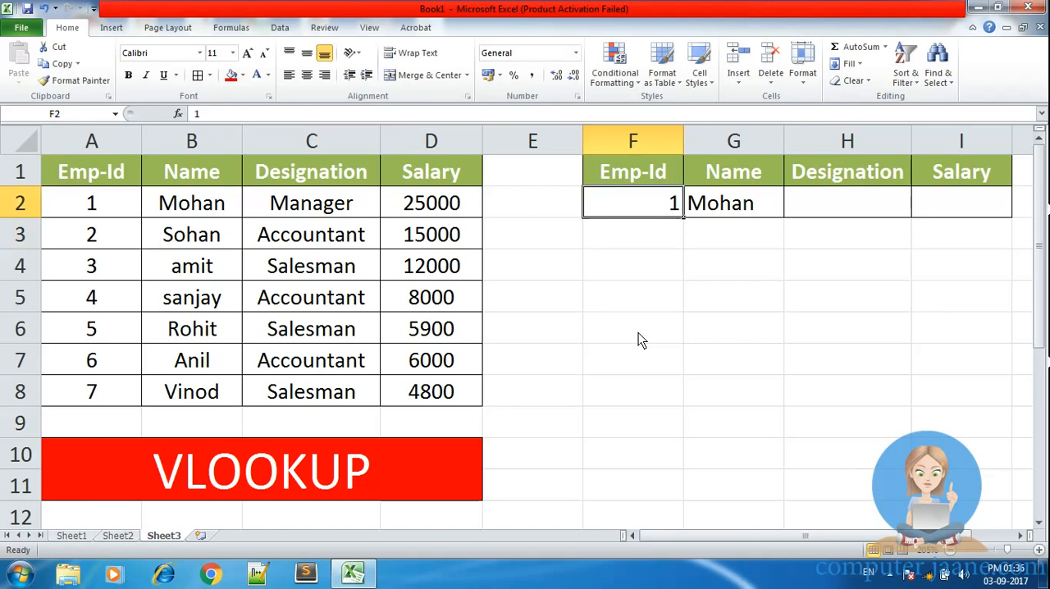
{"action": "type", "text": "5"}
{"action": "key", "text": "Return"}
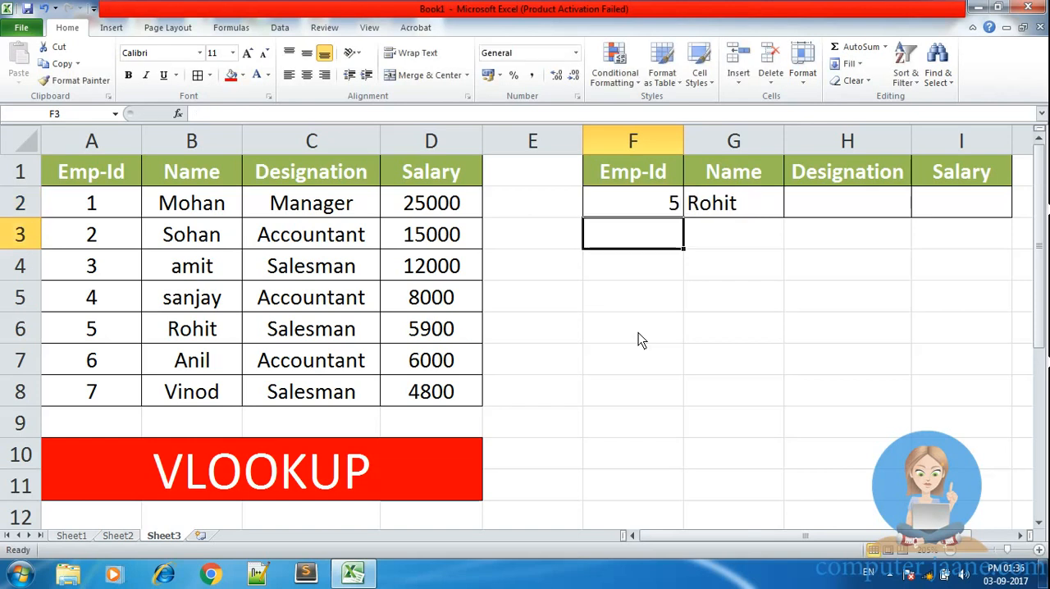
{"action": "left_click_drag", "start_coordinate": [92, 328], "coordinate": [184, 336]}
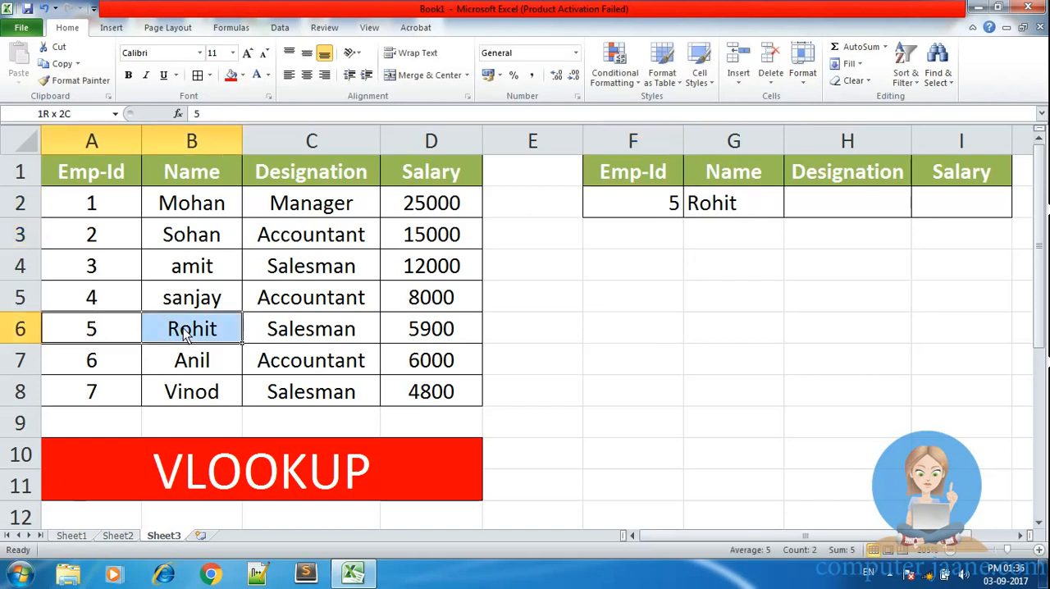
Step: Set the Emp-Id in F2 to 7
{"action": "left_click", "coordinate": [633, 212]}
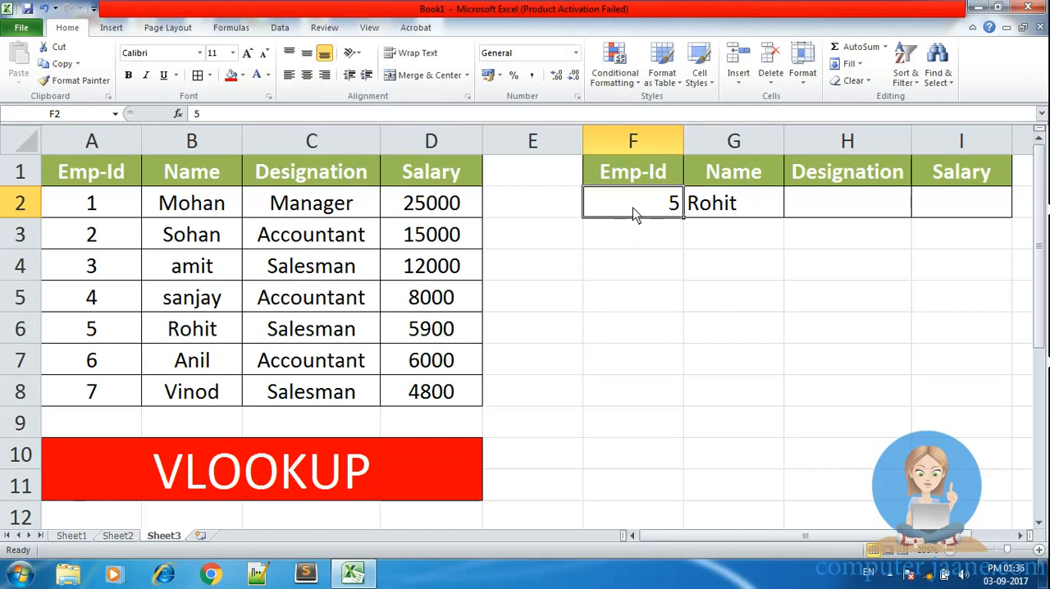
{"action": "type", "text": "7"}
{"action": "key", "text": "Return"}
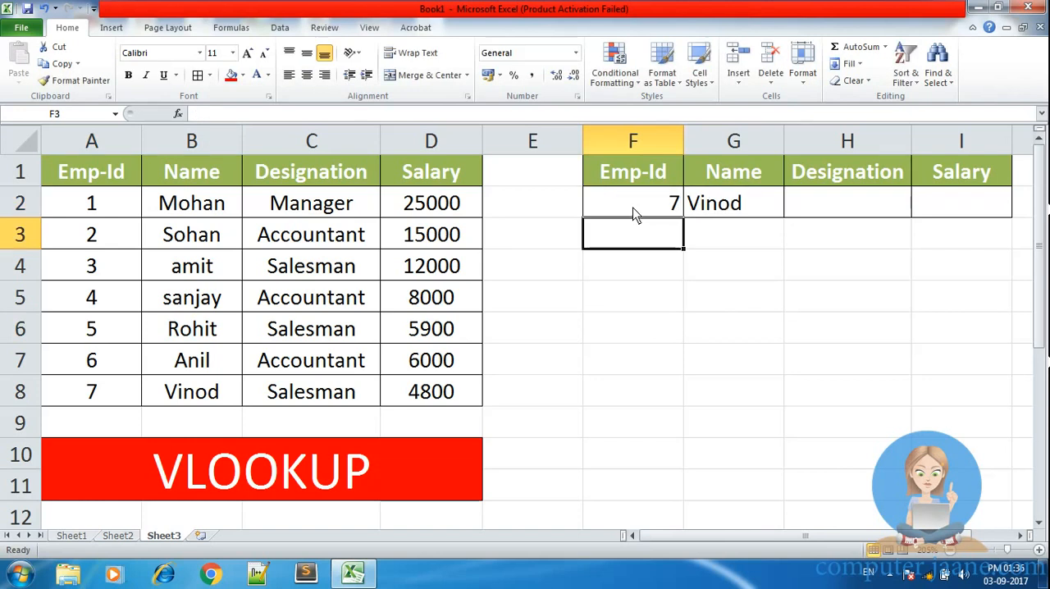
Step: Center the contents of the lookup row F2:I2 horizontally
{"action": "left_click", "coordinate": [779, 287]}
{"action": "left_click_drag", "start_coordinate": [635, 195], "coordinate": [951, 201]}
{"action": "left_click", "coordinate": [308, 76]}
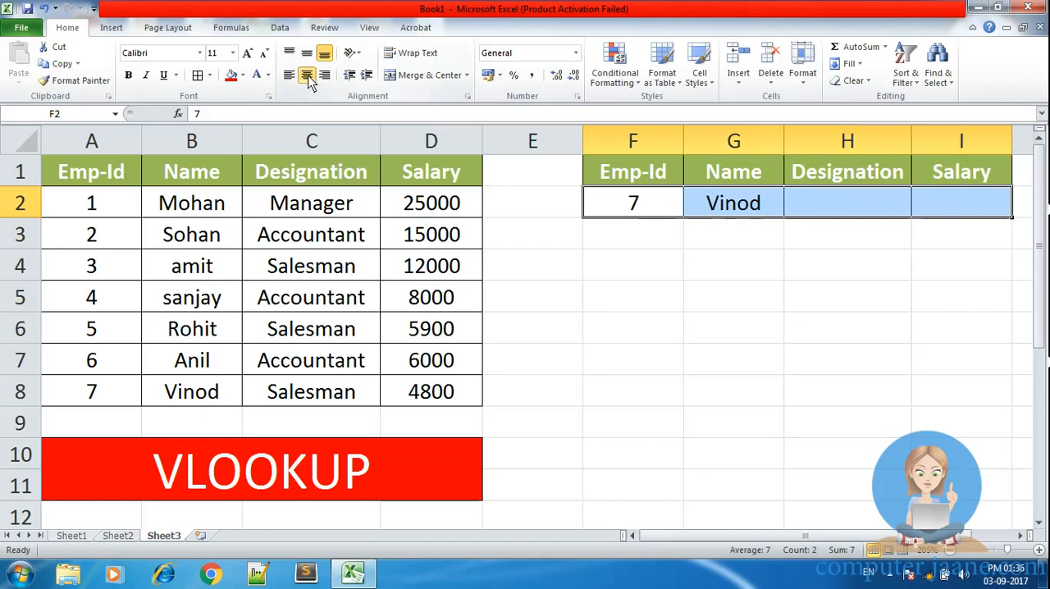
{"action": "left_click", "coordinate": [707, 308]}
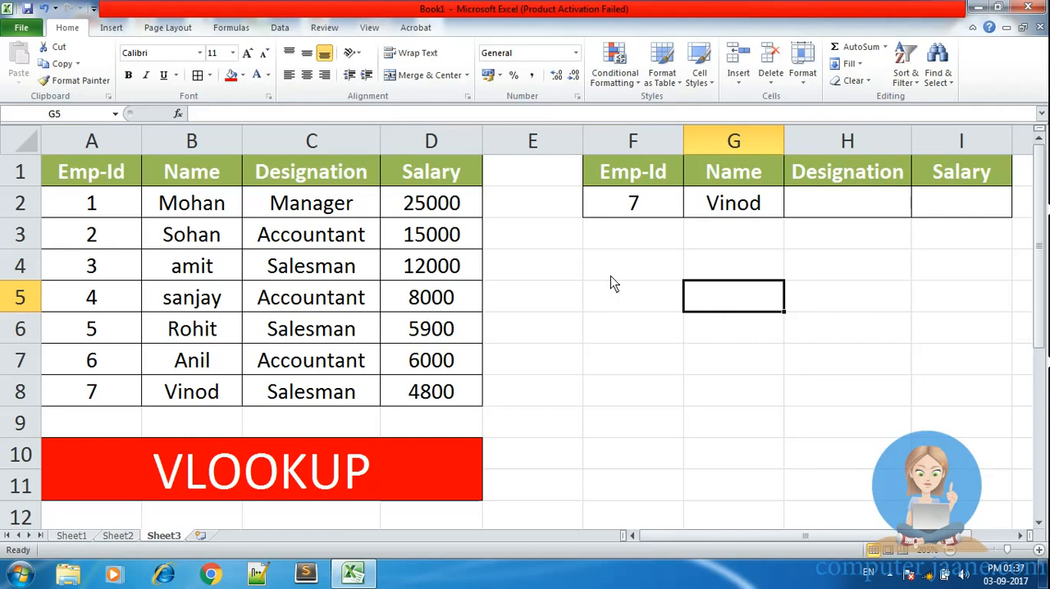
Step: Start a VLOOKUP in the Designation cell H2 with lookup value F2 and table array A2:D8
{"action": "left_click", "coordinate": [645, 205]}
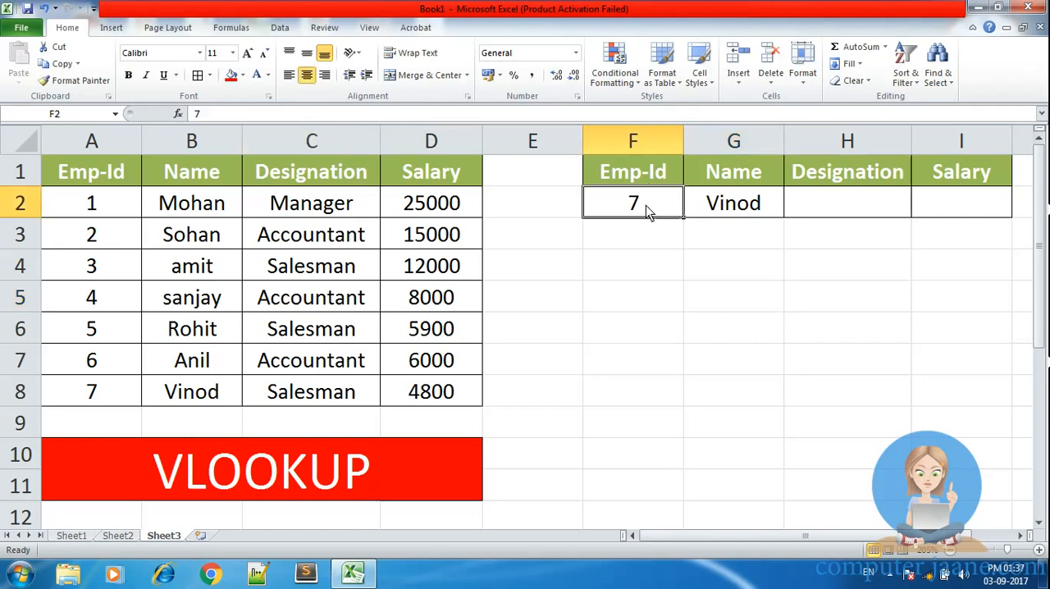
{"action": "left_click", "coordinate": [734, 205]}
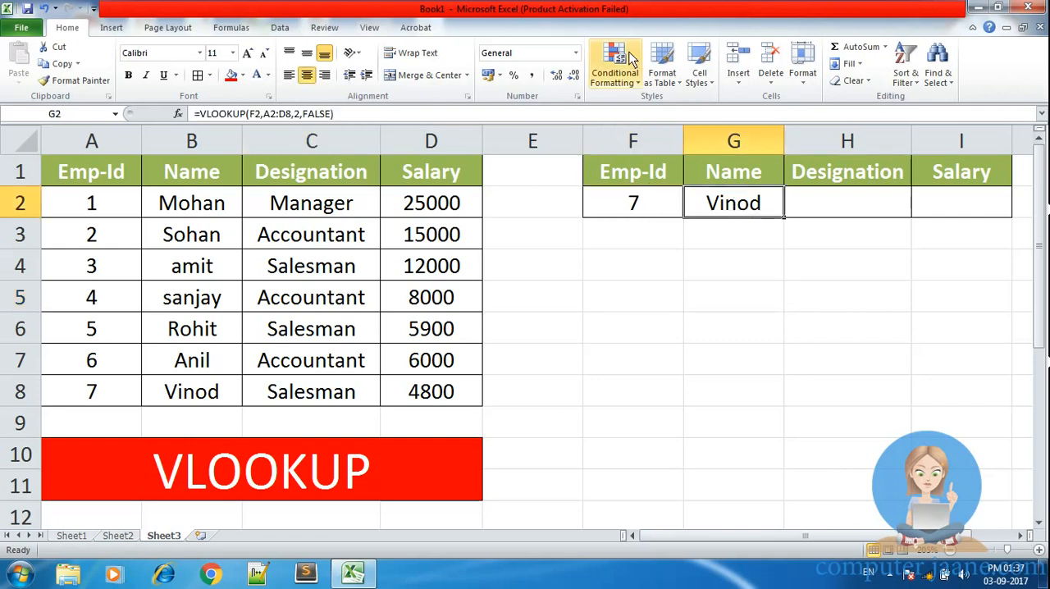
{"action": "left_click", "coordinate": [815, 201]}
{"action": "type", "text": "=vlo"}
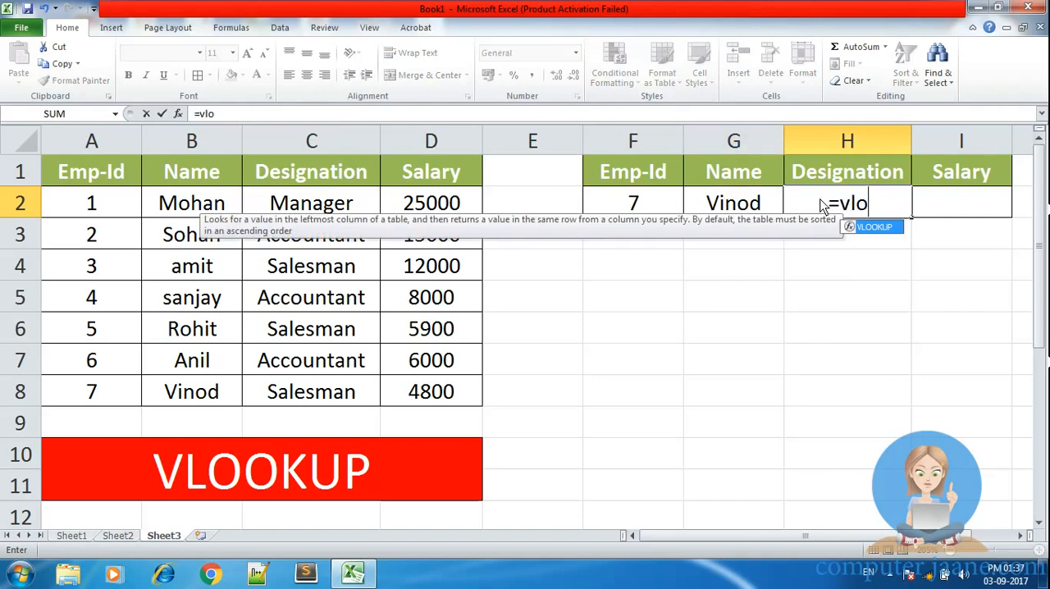
{"action": "key", "text": "Tab"}
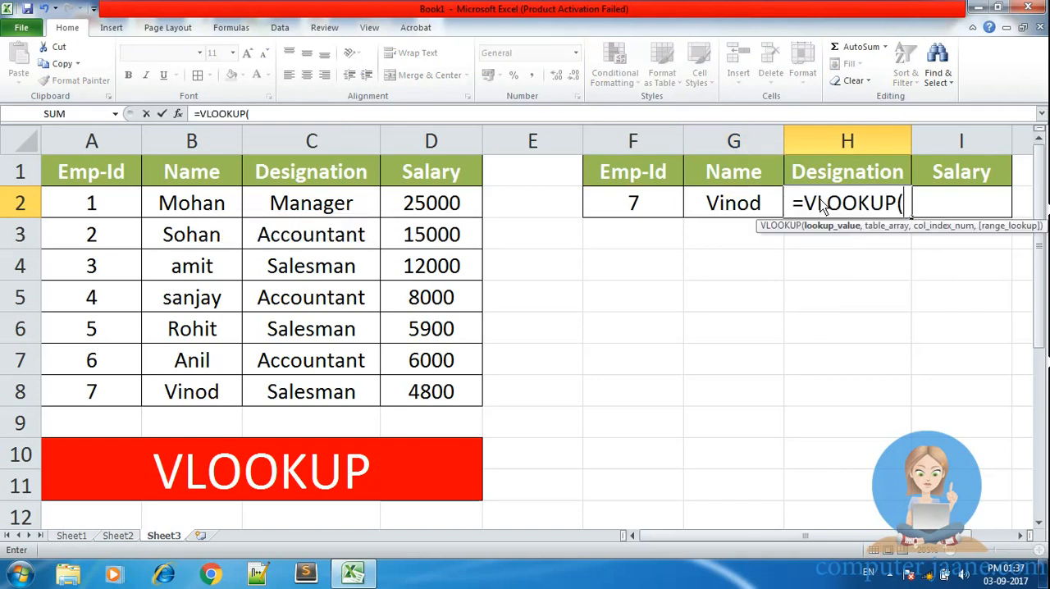
{"action": "left_click", "coordinate": [648, 204]}
{"action": "type", "text": ","}
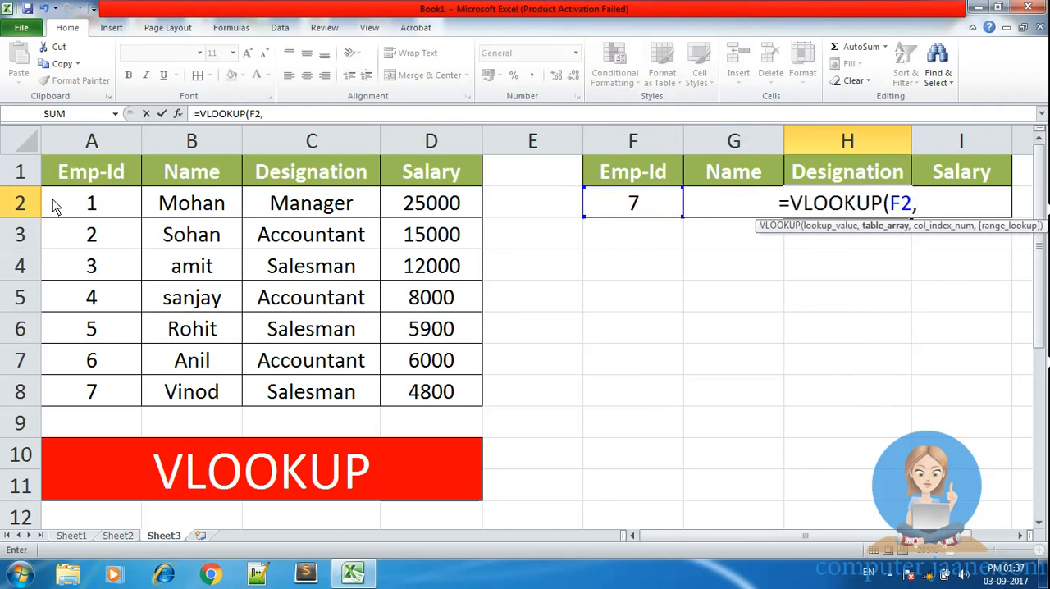
{"action": "left_click_drag", "start_coordinate": [53, 199], "coordinate": [426, 402]}
{"action": "type", "text": ","}
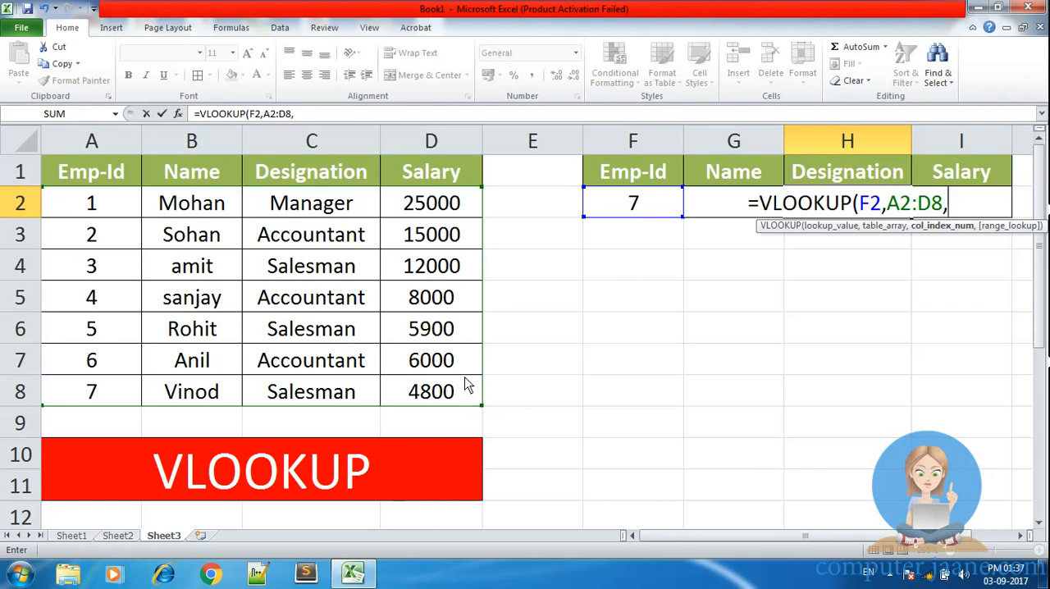
{"action": "type", "text": "3,"}
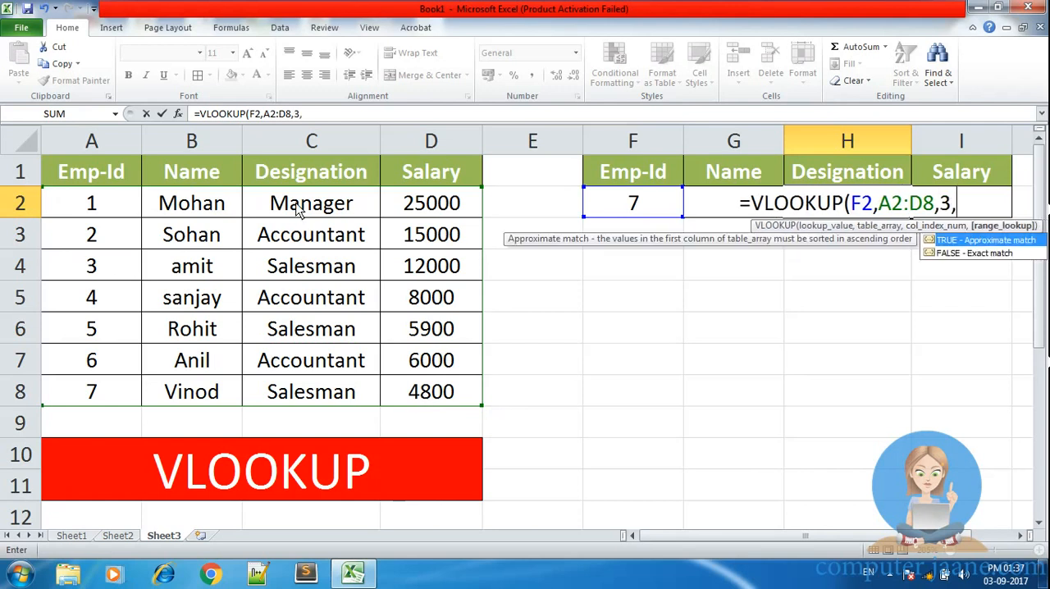
Step: Complete the H2 VLOOKUP with column index 3 and approximate match TRUE
{"action": "key", "text": "Down"}
{"action": "key", "text": "Up"}
{"action": "key", "text": "Tab"}
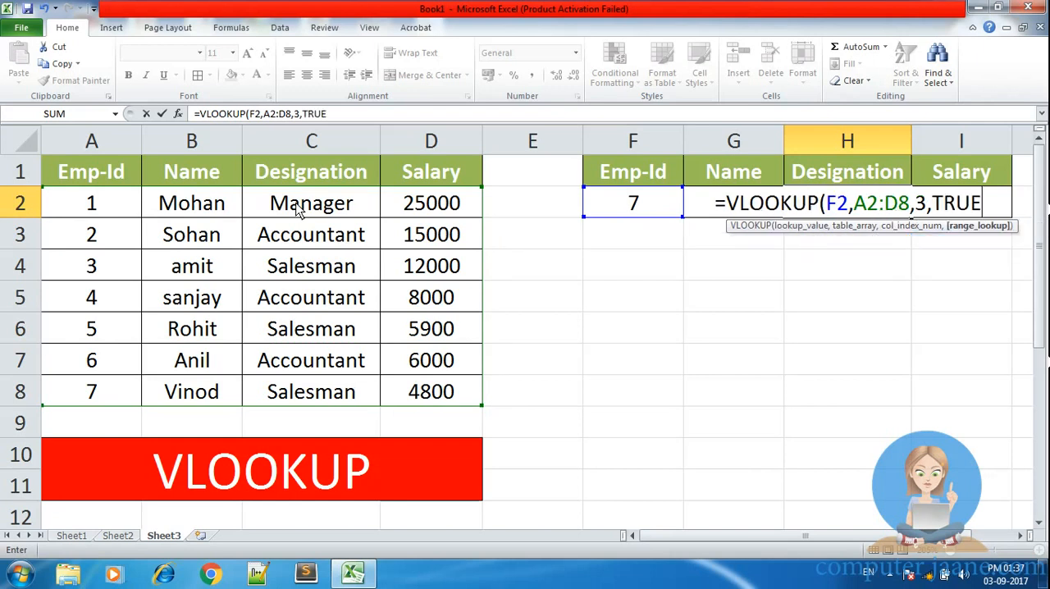
{"action": "type", "text": ")"}
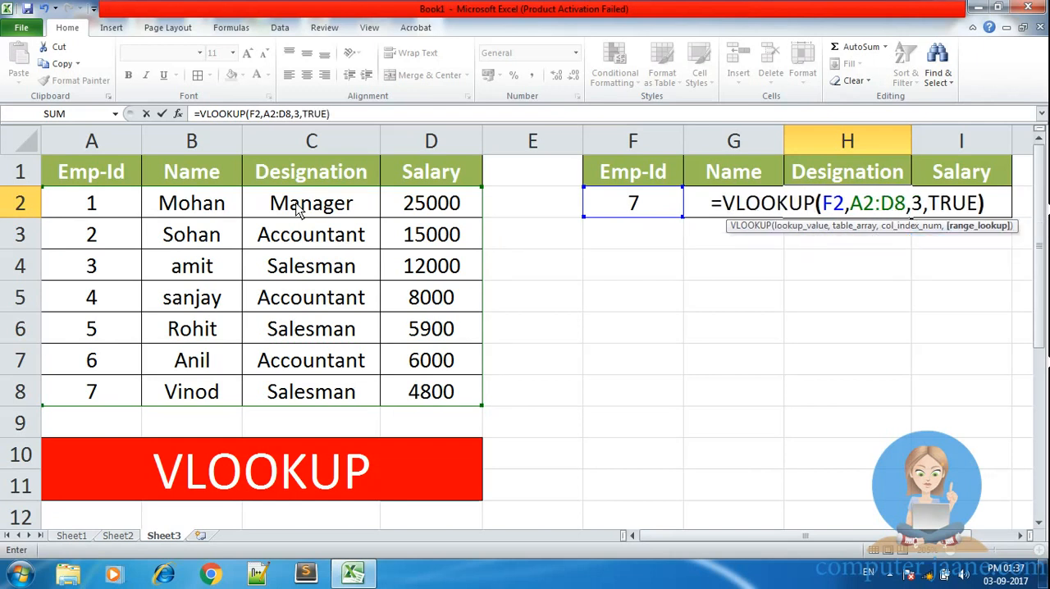
{"action": "key", "text": "Return"}
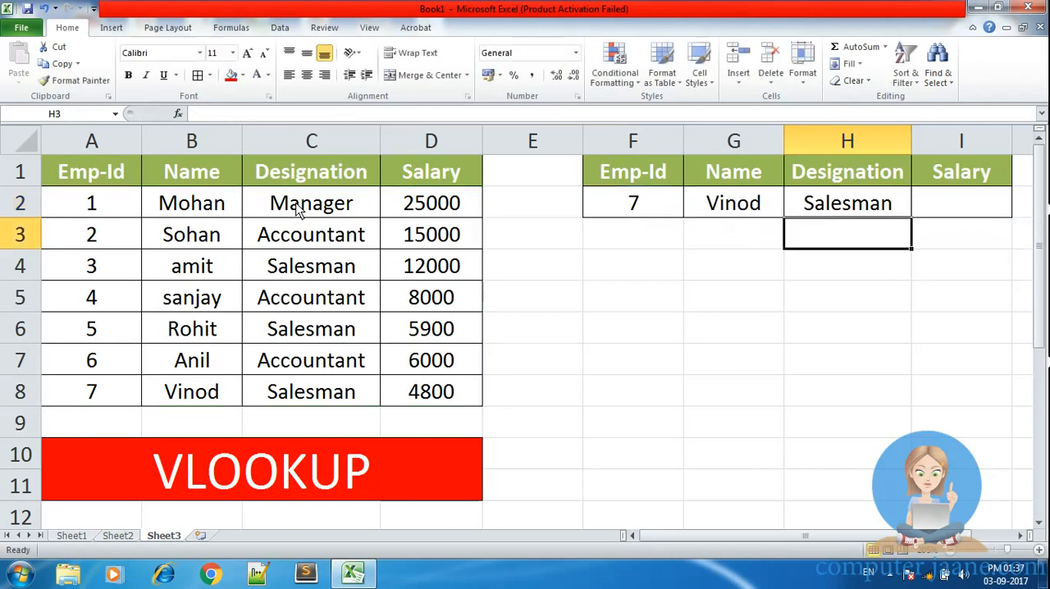
Step: Review the name formula in G2 and test the name and designation lookups with Emp-Id 1 and 5 in F2
{"action": "double_click", "coordinate": [725, 209]}
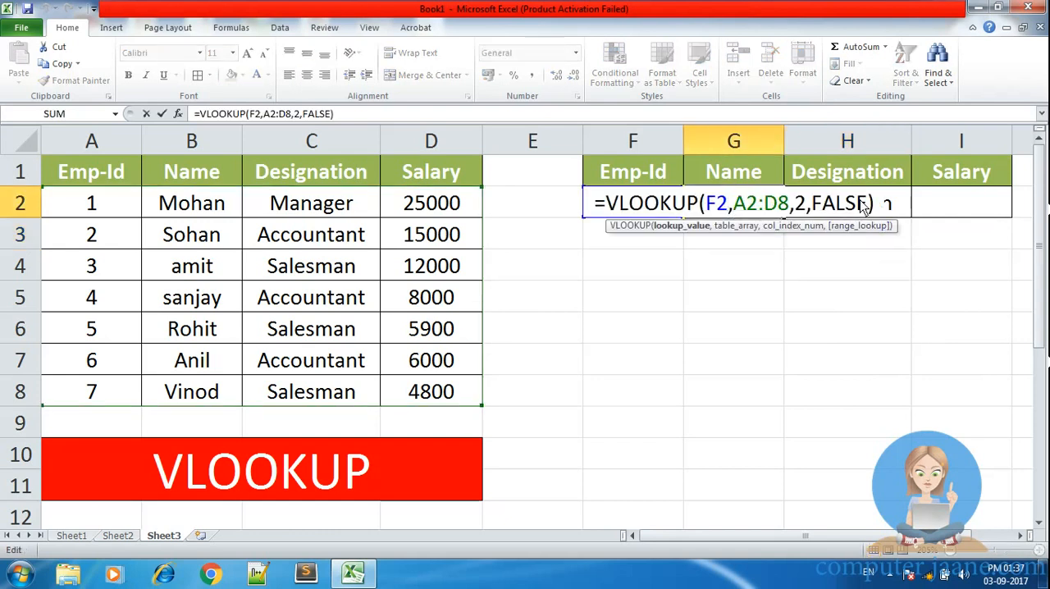
{"action": "key", "text": "Return"}
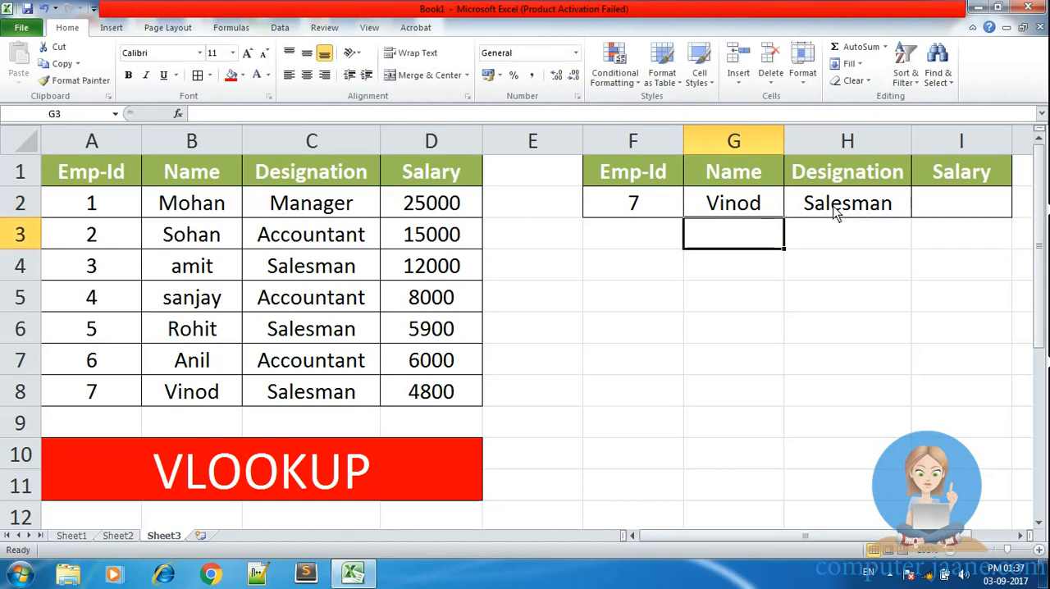
{"action": "left_click", "coordinate": [610, 210]}
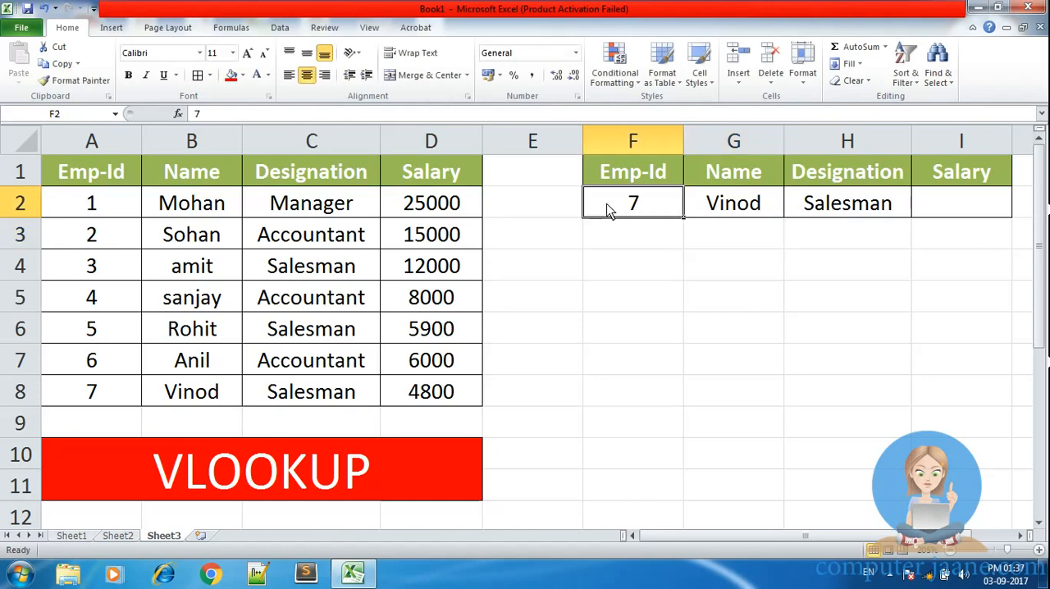
{"action": "type", "text": "1"}
{"action": "key", "text": "Return"}
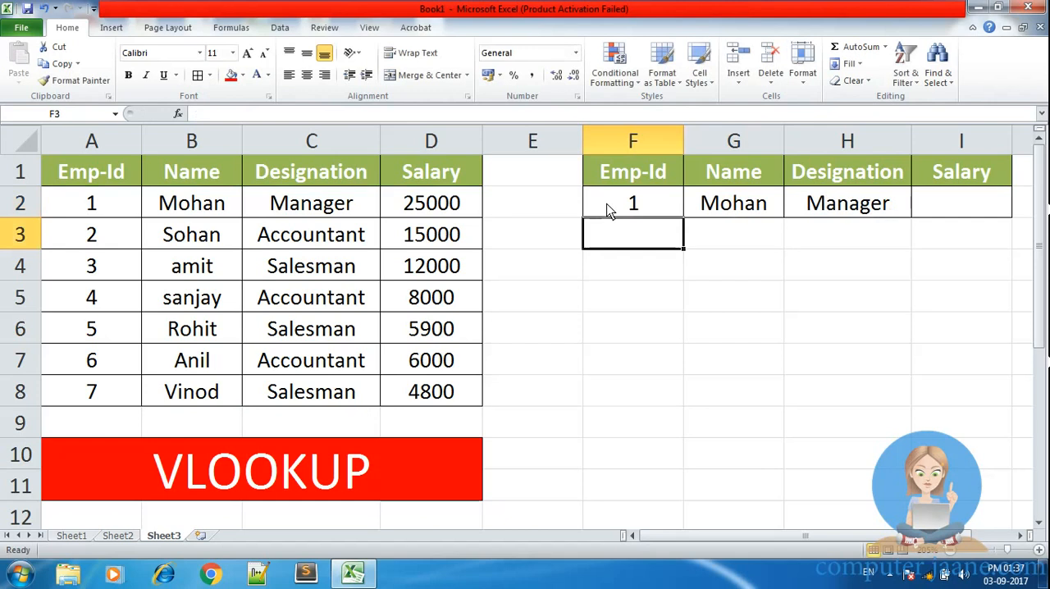
{"action": "left_click", "coordinate": [611, 210]}
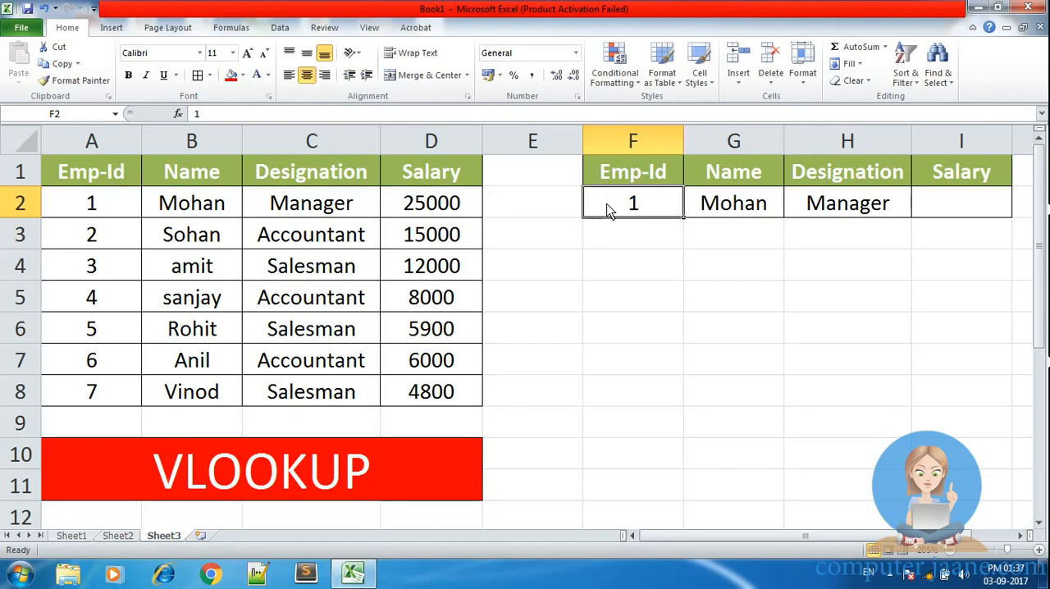
{"action": "type", "text": "5"}
{"action": "key", "text": "Return"}
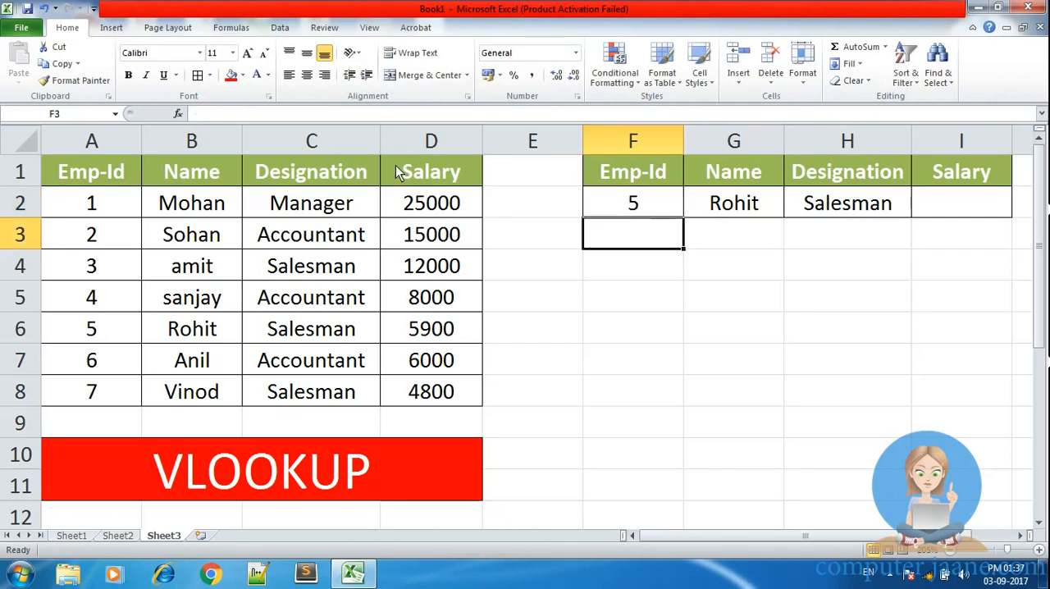
Step: Set the Emp-Id in F2 to 8, an id missing from the employee table, to compare exact and approximate match
{"action": "left_click", "coordinate": [626, 210]}
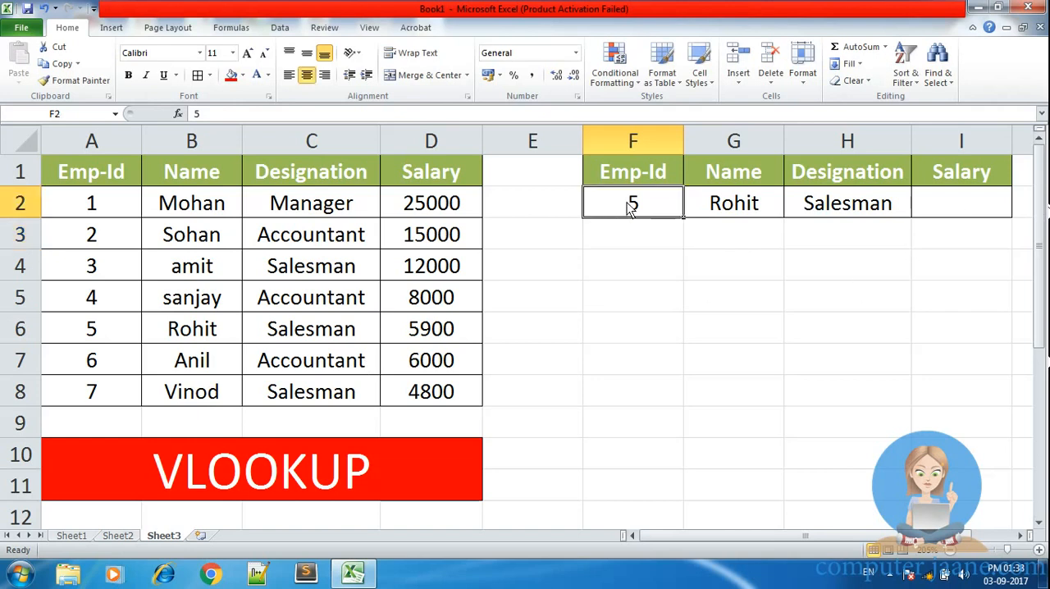
{"action": "type", "text": "8"}
{"action": "key", "text": "Return"}
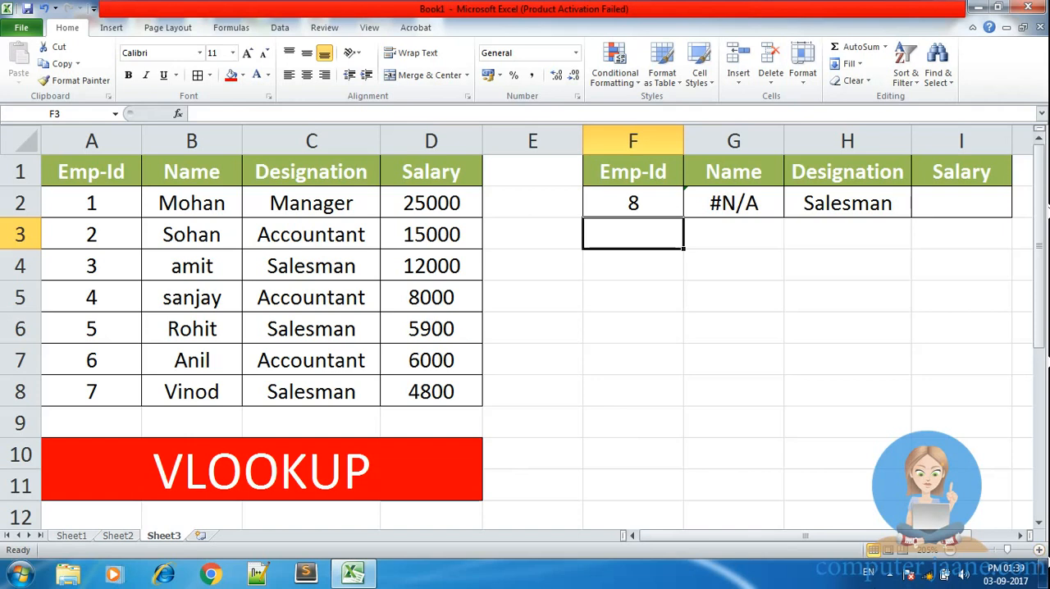
{"action": "left_click", "coordinate": [888, 573]}
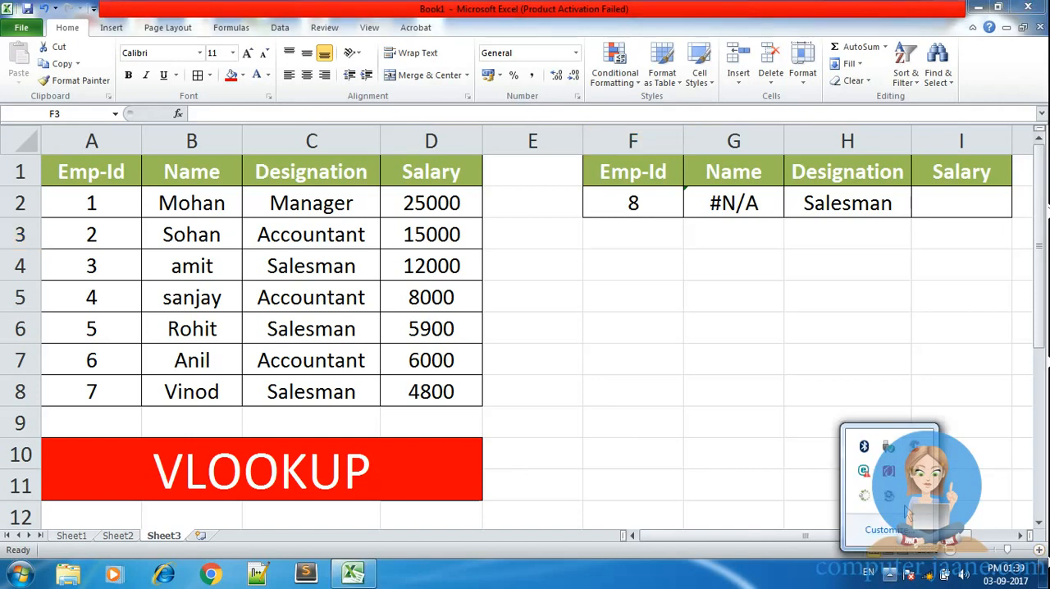